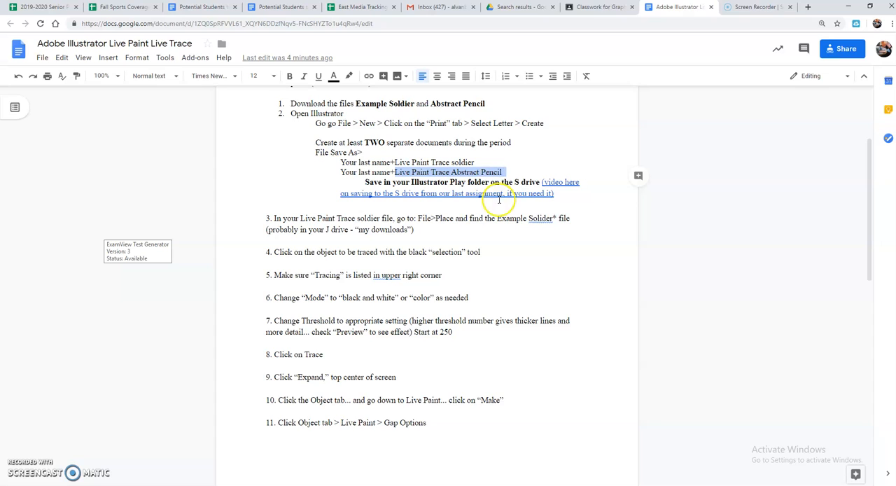
Read the assignment instructions on creating two separate documents and placing the Example Soldier file
click(435, 218)
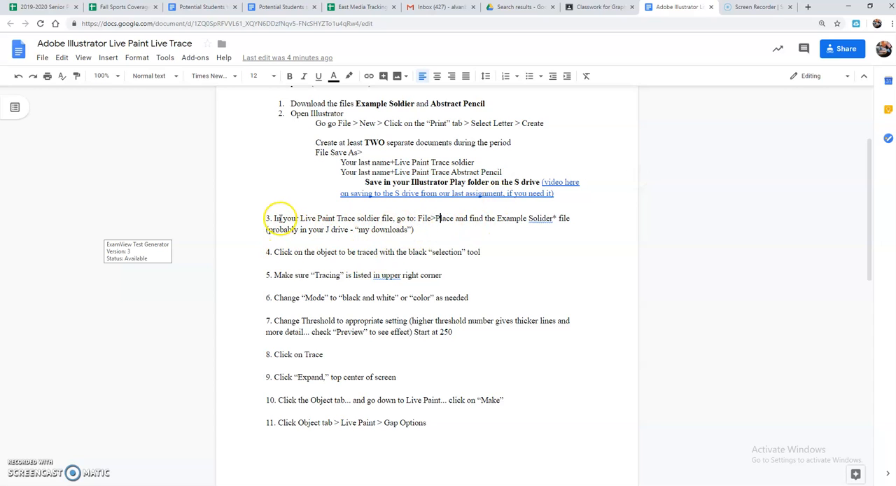
click(316, 143)
drag(363, 142, 518, 143)
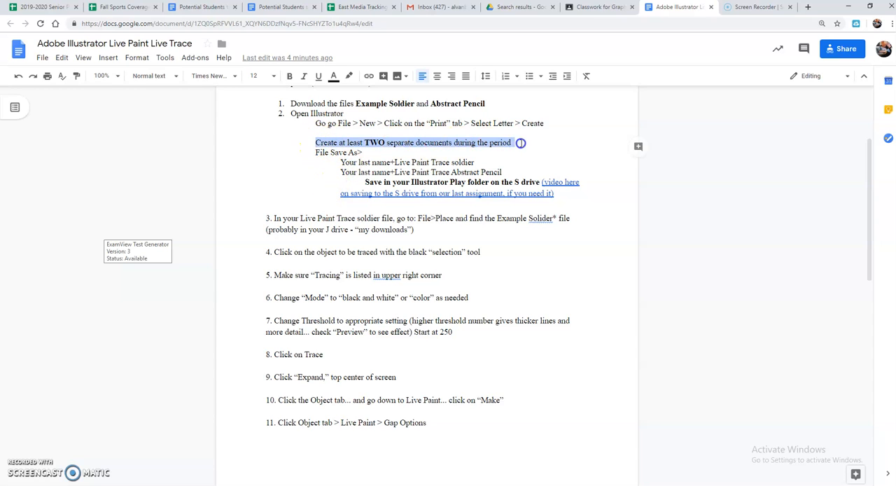
click(356, 144)
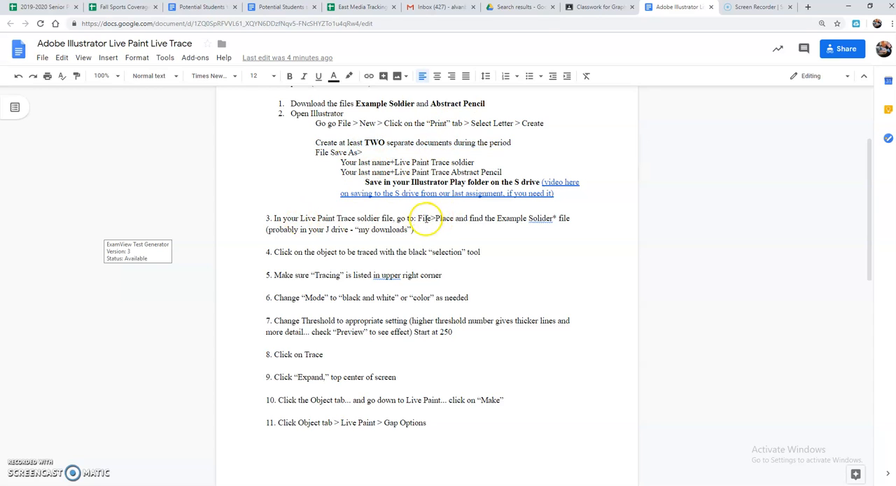
drag(444, 218, 552, 219)
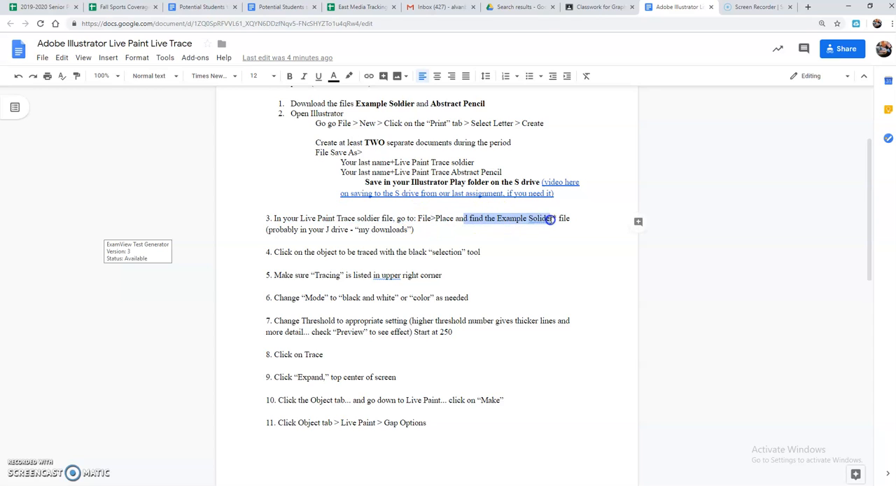
click(551, 219)
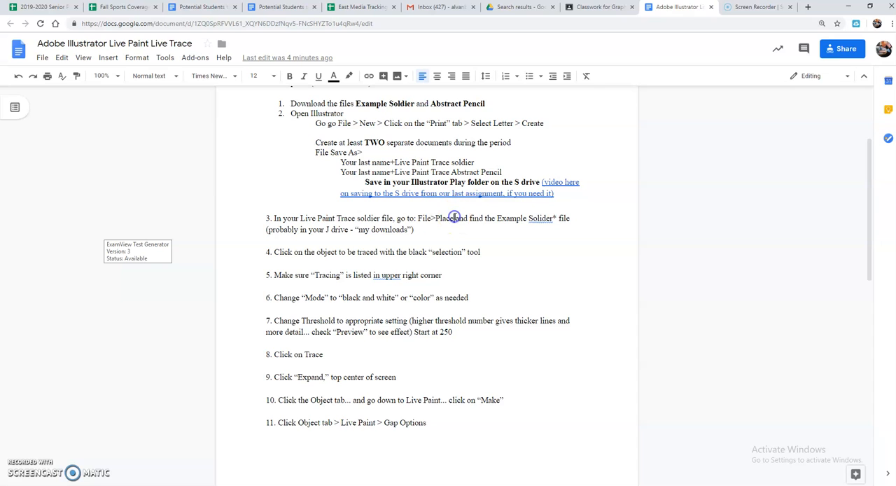
Switch to Illustrator, start placing a file in the first untitled document, and check the J drive's My Downloads folder
click(320, 485)
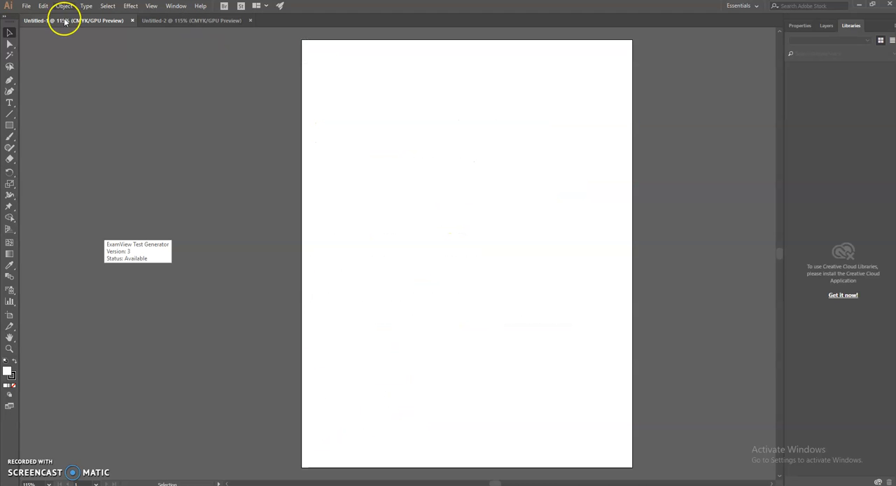
click(26, 6)
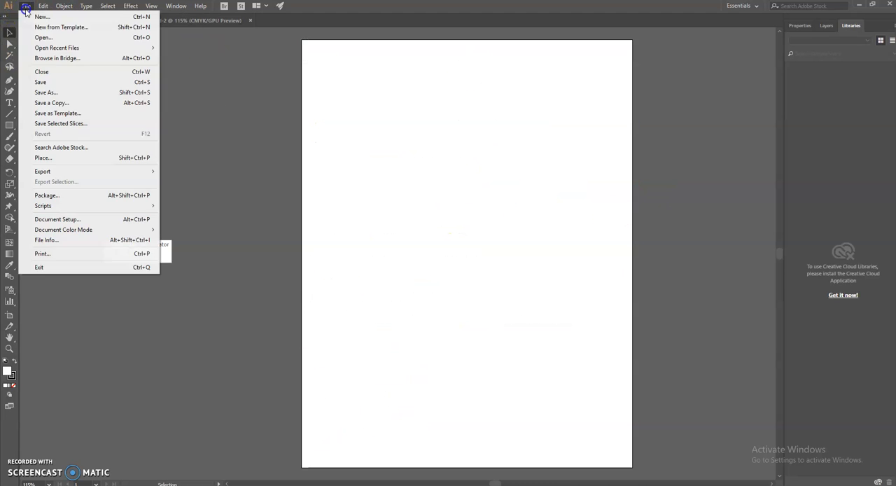
click(47, 159)
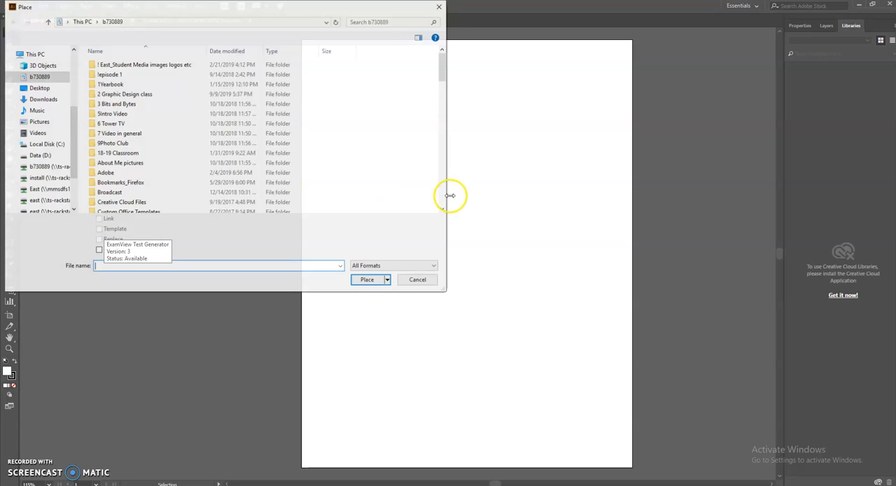
click(38, 87)
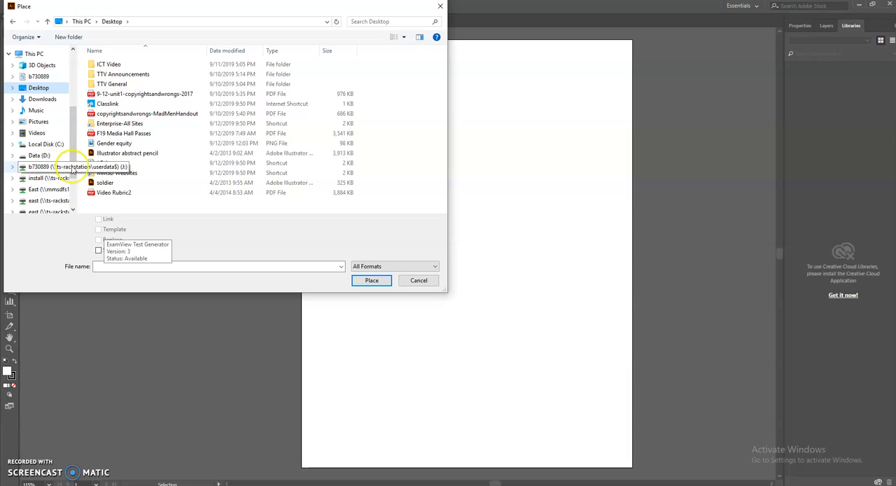
click(40, 168)
scroll(176, 168, down, 10)
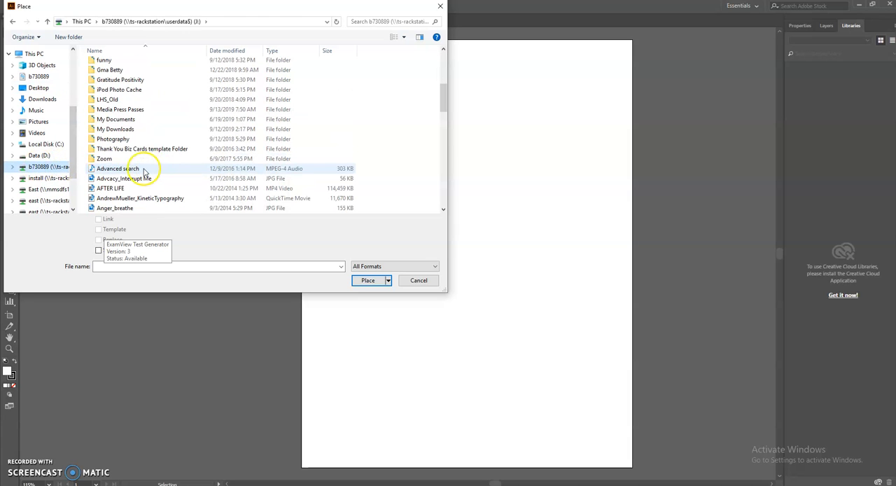
double_click(113, 129)
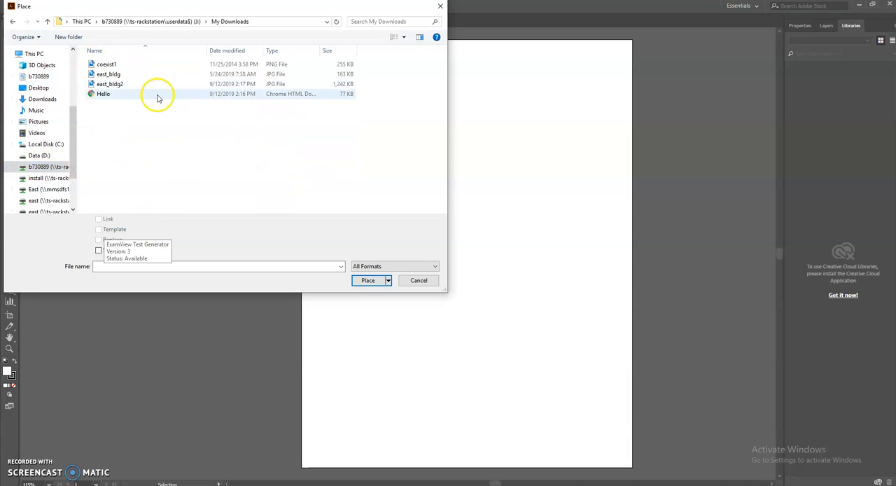
Place the soldier file from the Desktop into the document and move the drawing to the middle of the artboard
click(39, 87)
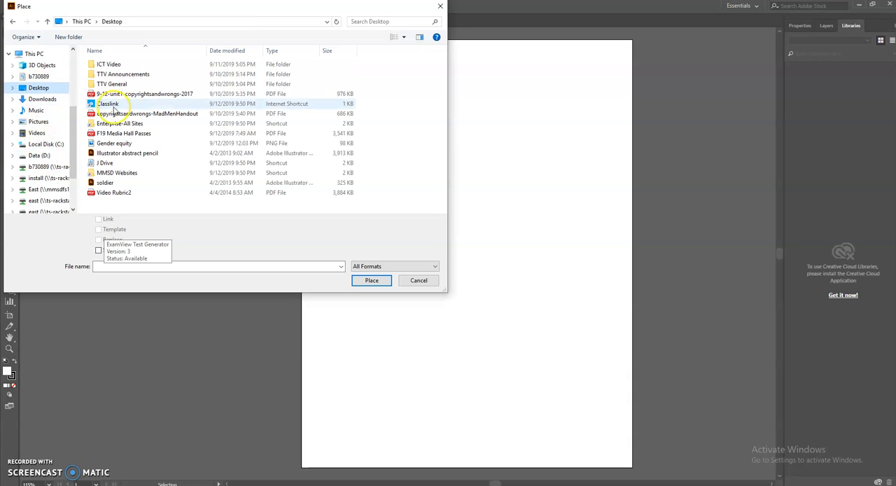
click(110, 183)
click(369, 280)
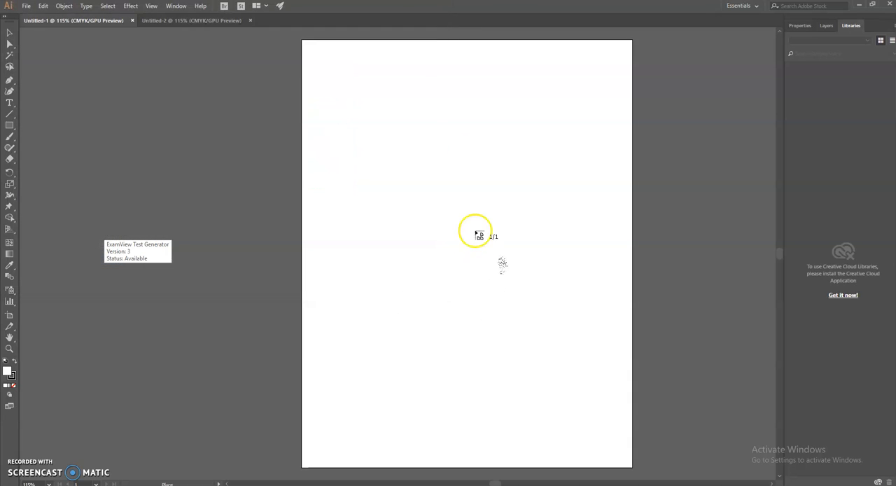
click(369, 84)
mouse_move(559, 326)
mouse_down()
mouse_move(470, 239)
mouse_move(470, 203)
mouse_up()
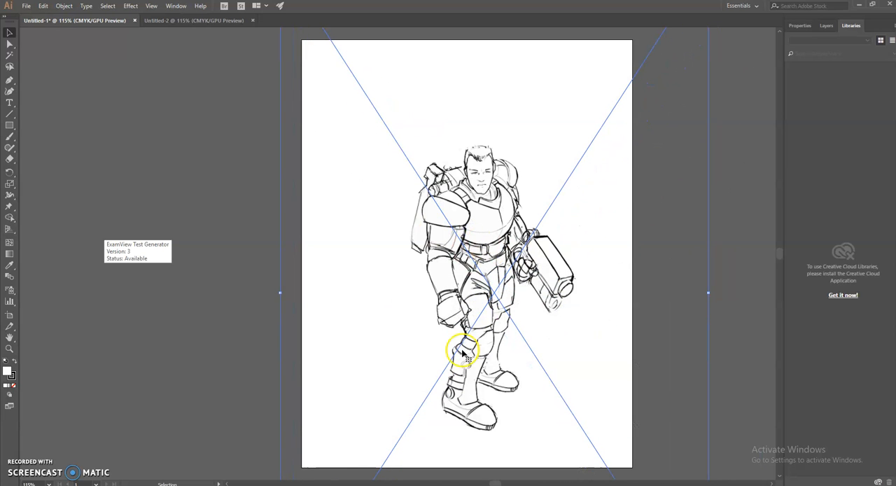
Check instruction 4 in the Google Docs assignment and select the placed soldier drawing in Illustrator with the Selection tool
click(308, 484)
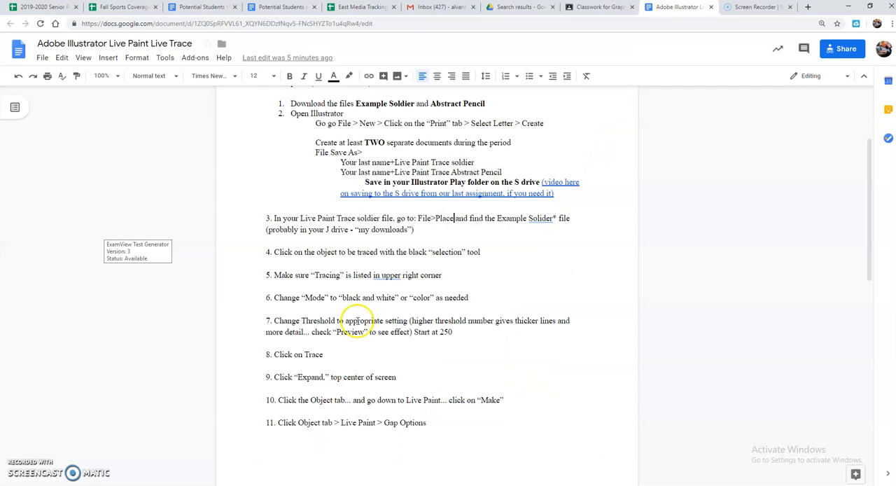
click(310, 252)
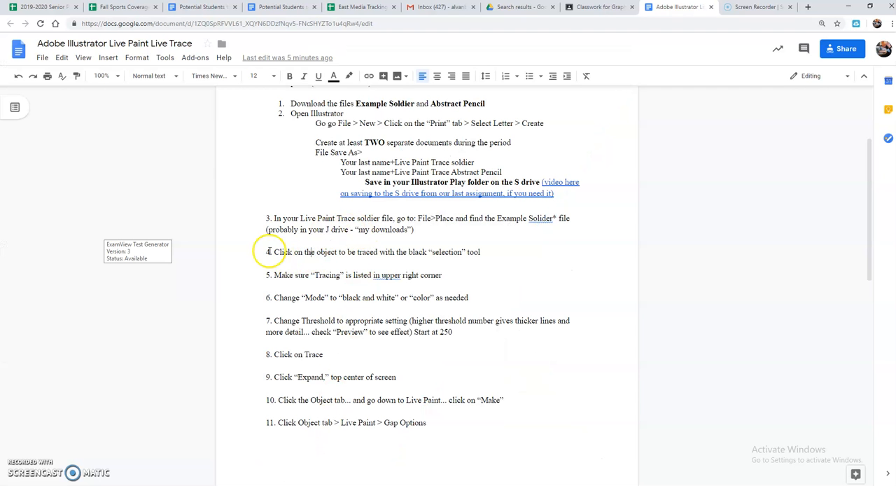
drag(270, 253, 482, 253)
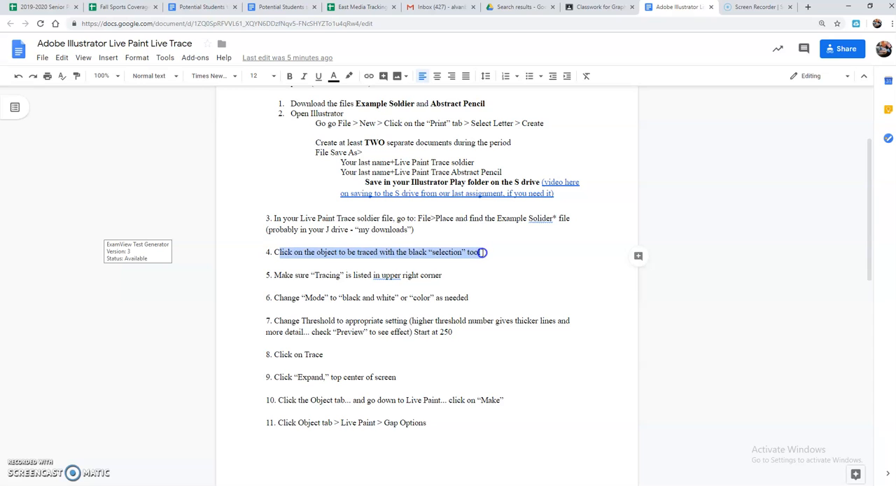
key(alt+Tab)
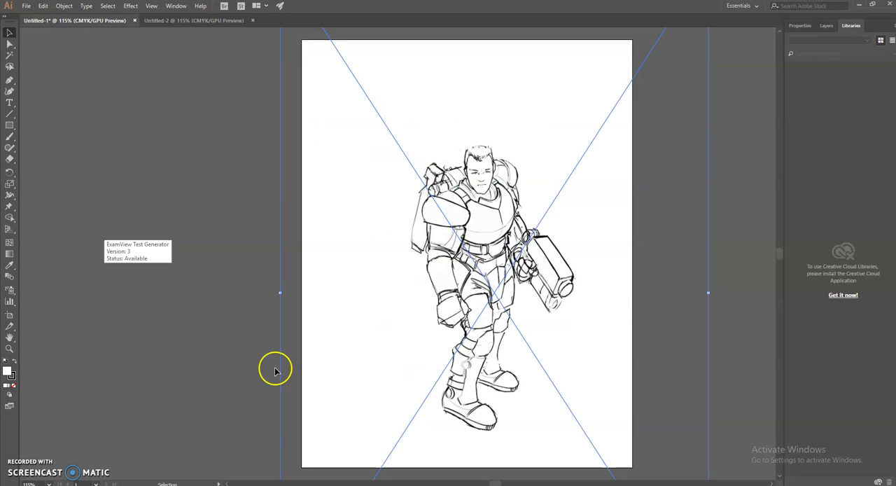
click(10, 33)
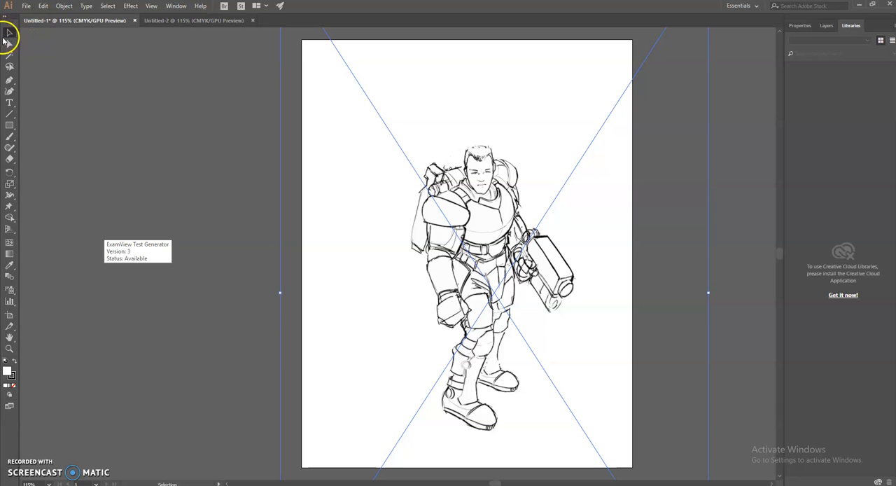
click(479, 220)
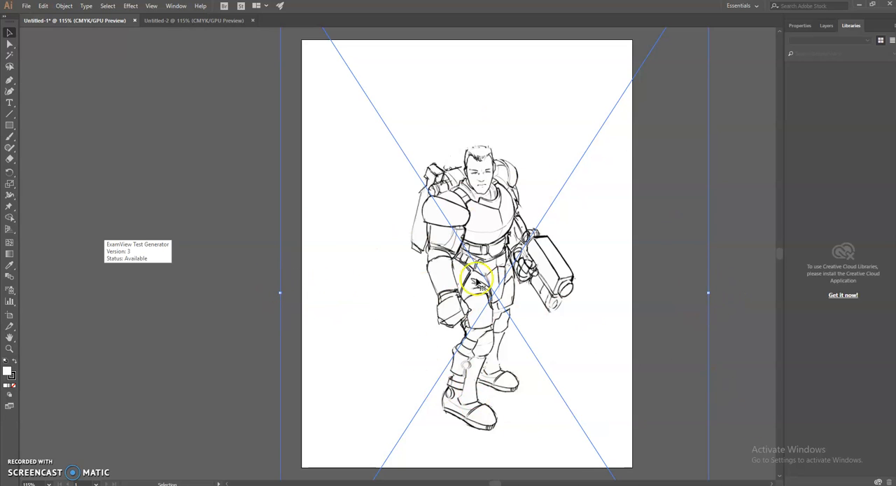
Check instruction 5 in the Google Docs assignment and switch Illustrator to the Tracing workspace with Image Trace showing
click(259, 481)
drag(273, 276, 439, 282)
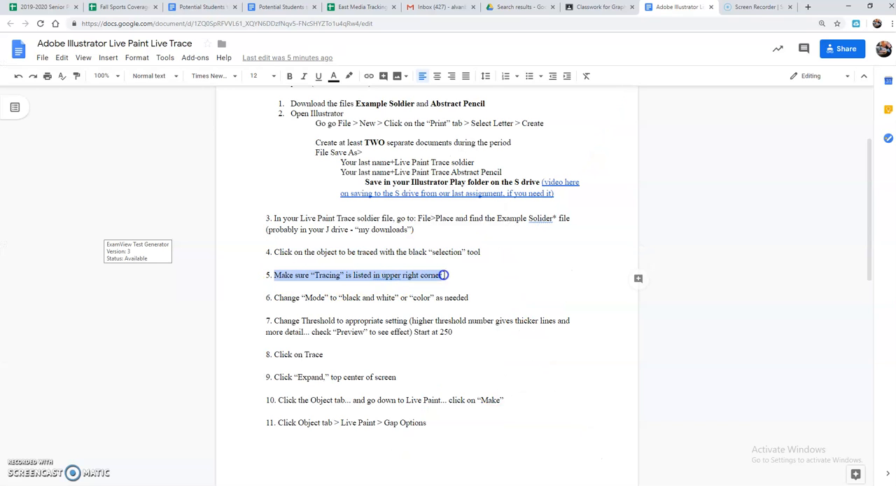
key(alt+Tab)
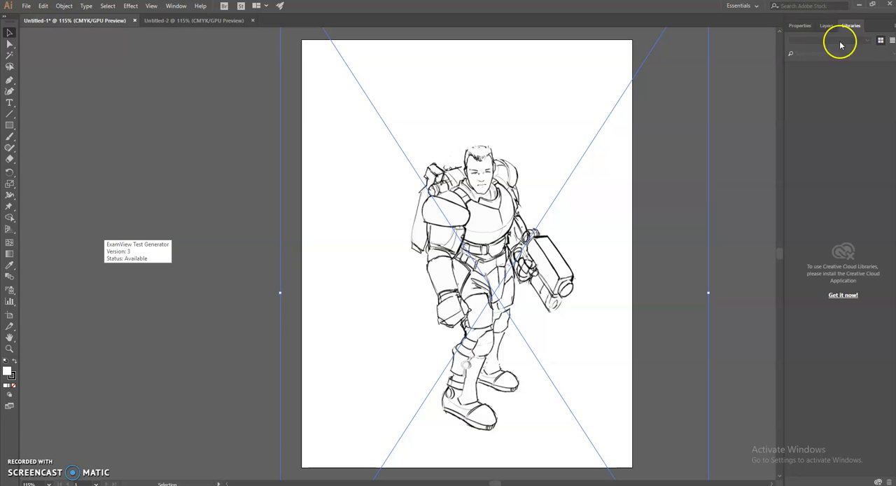
click(756, 6)
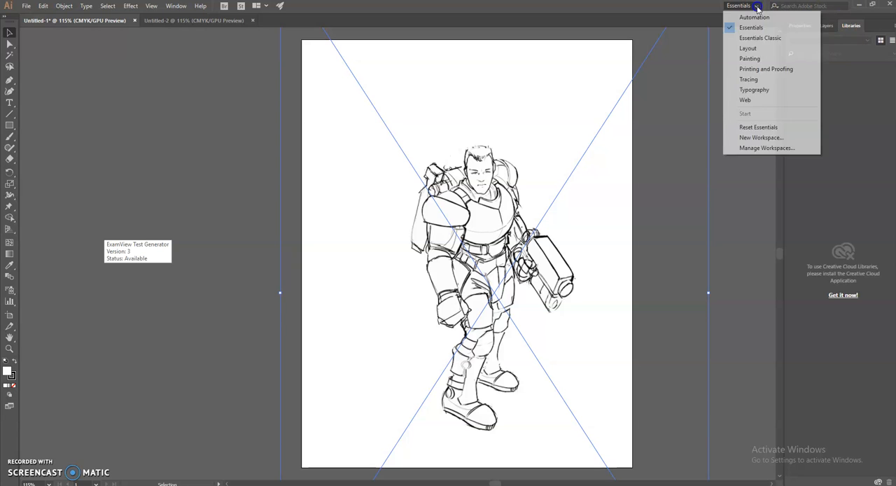
click(750, 80)
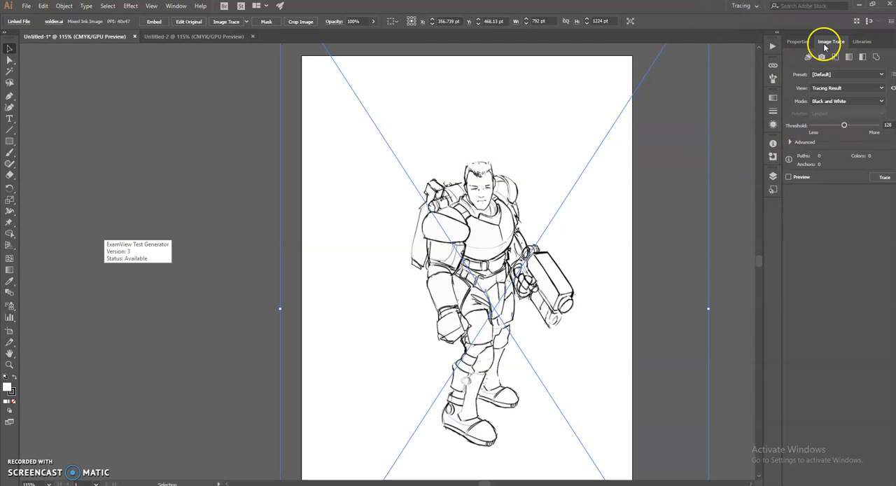
click(176, 6)
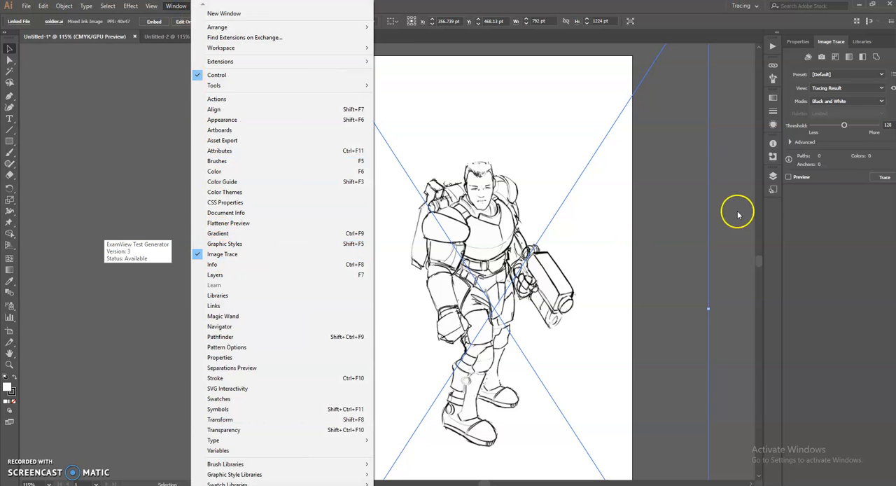
click(830, 40)
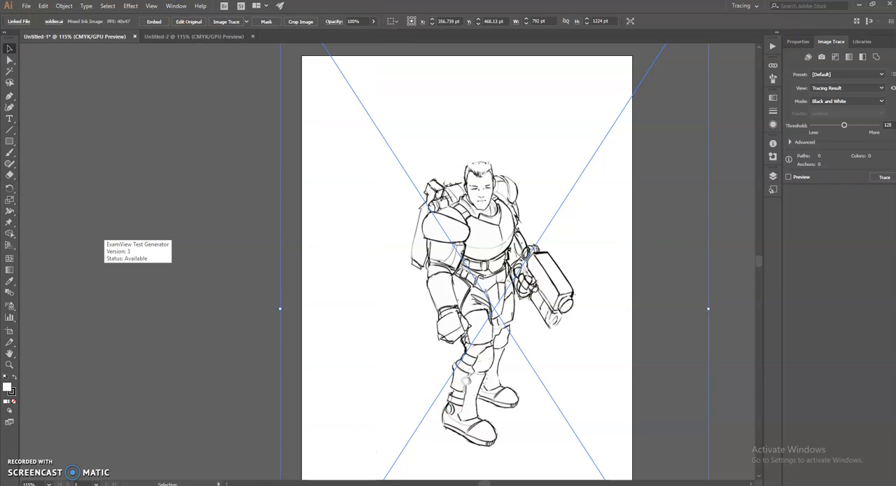
Read instructions 6 and 7 in the Google Docs assignment on the tracing mode and threshold, comparing them with Illustrator's Image Trace settings
key(alt+Tab)
click(300, 301)
drag(275, 302, 434, 302)
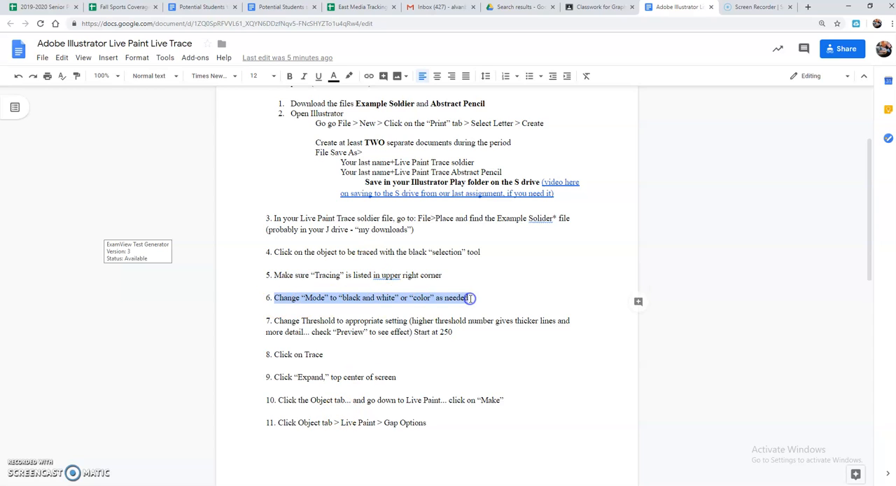
click(472, 298)
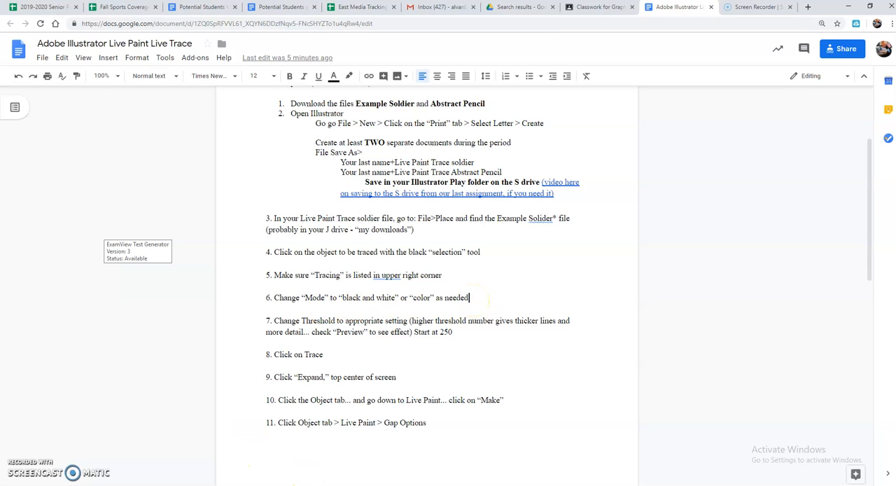
click(316, 484)
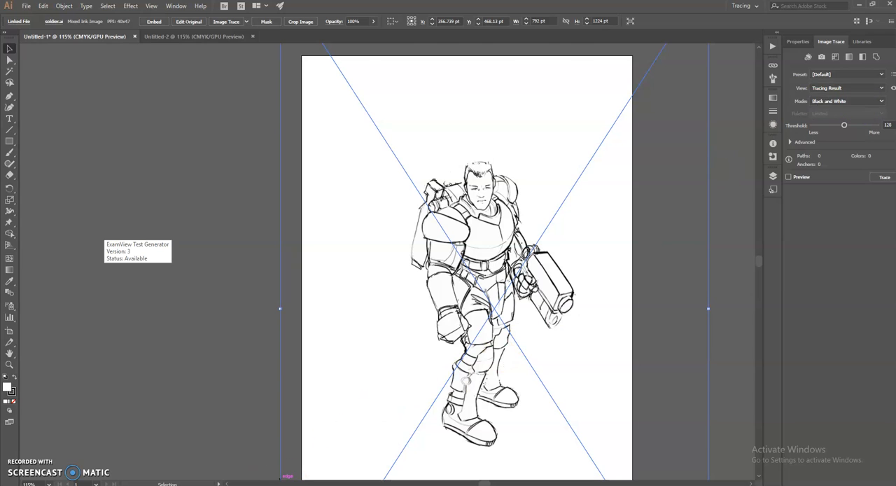
click(278, 484)
drag(276, 321, 506, 321)
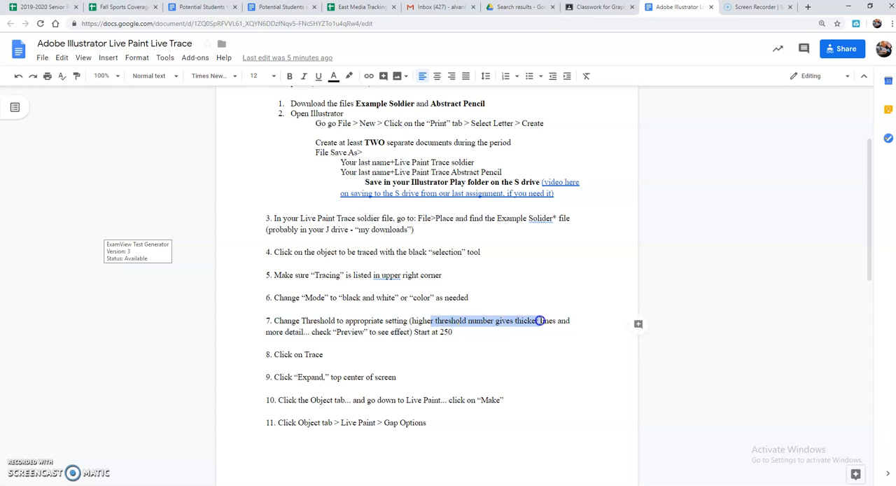
click(311, 329)
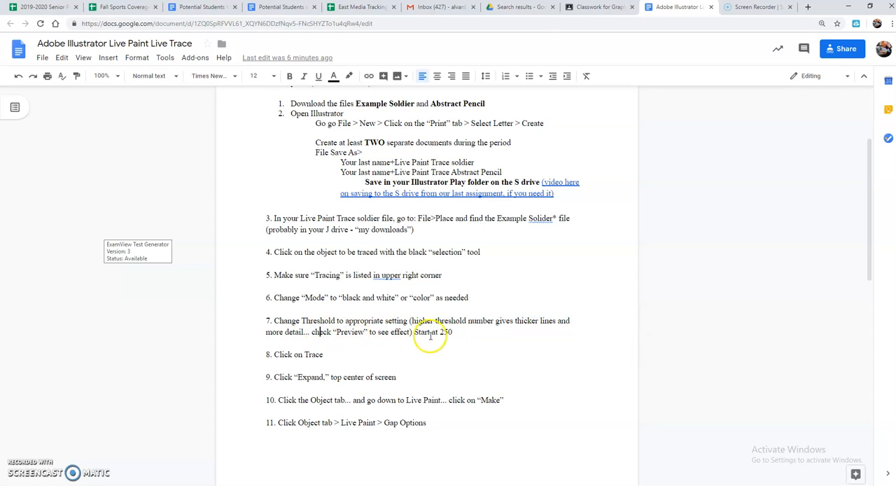
drag(415, 334, 450, 333)
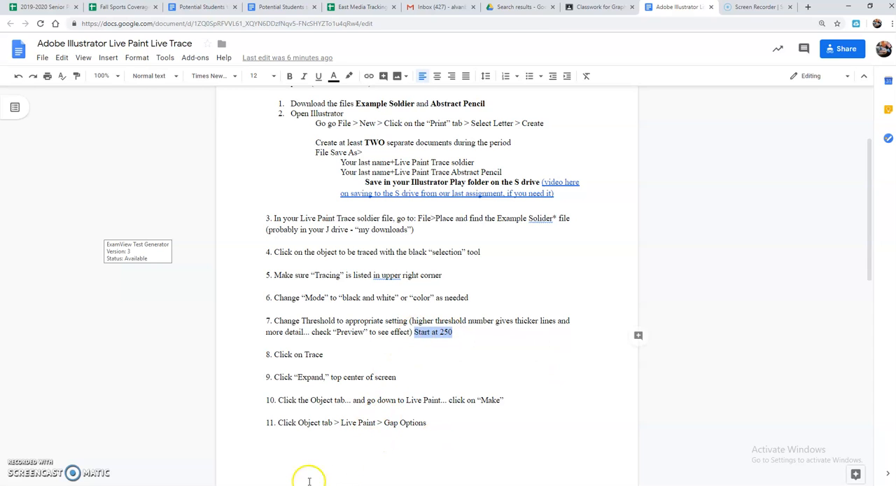
Return to Illustrator, set the Image Trace threshold to 249, and trace the soldier drawing in Black and White mode
click(395, 485)
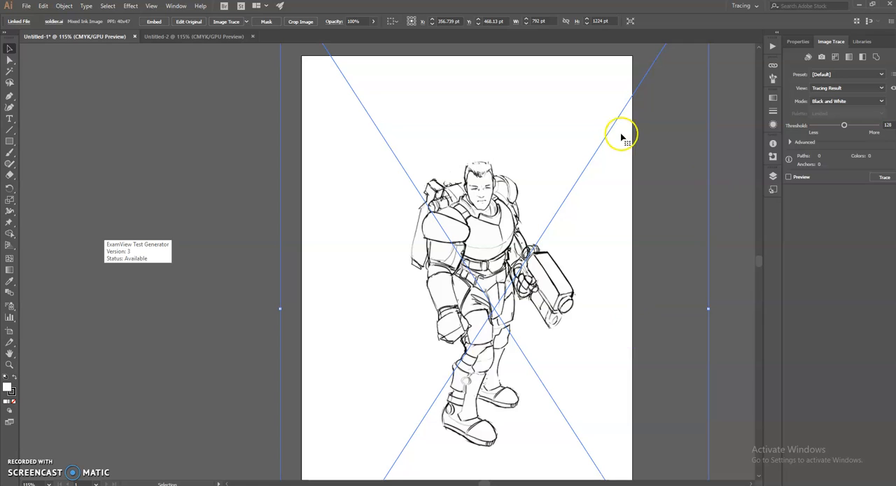
drag(844, 125, 850, 128)
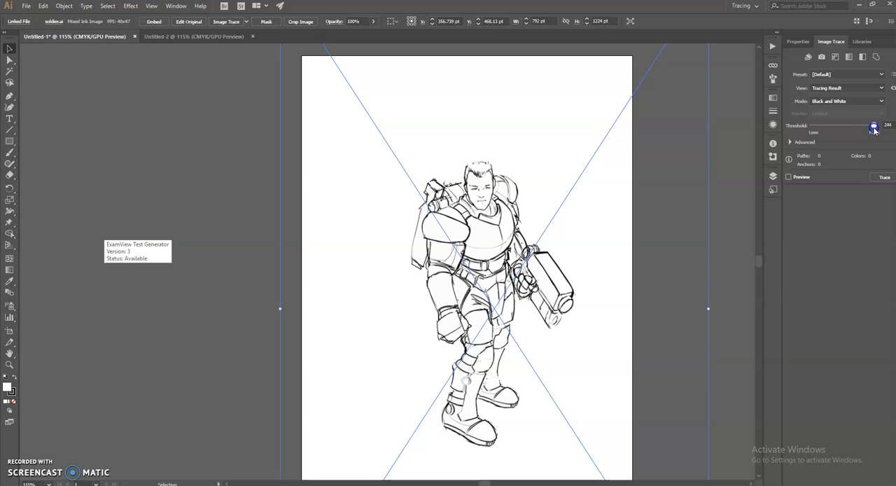
click(880, 176)
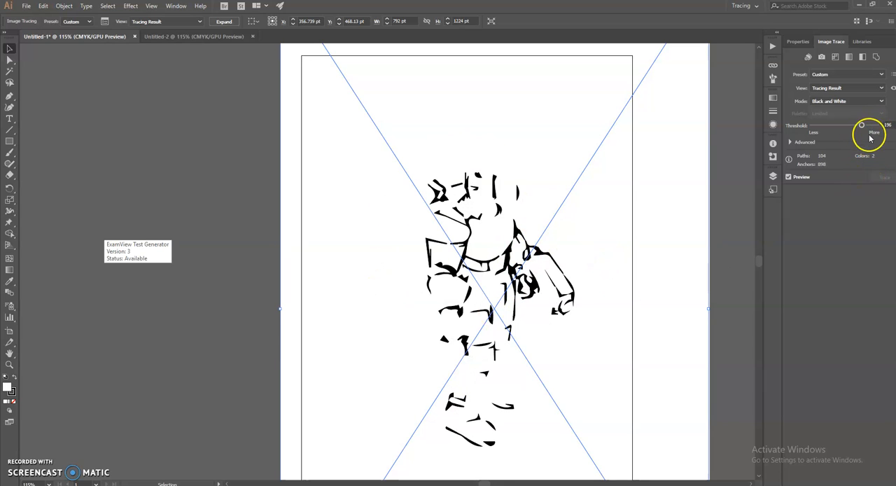
Try Image Trace thresholds of 255, 247, 250 and 245 on the soldier drawing to compare line detail
mouse_move(864, 125)
mouse_down()
mouse_move(833, 126)
mouse_move(869, 125)
mouse_up()
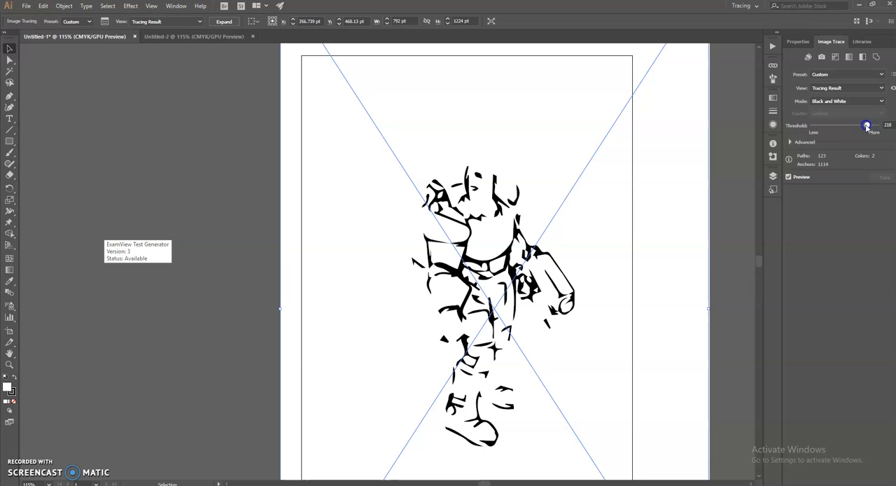
mouse_move(867, 126)
mouse_down()
mouse_move(859, 128)
mouse_move(881, 126)
mouse_move(872, 128)
mouse_up()
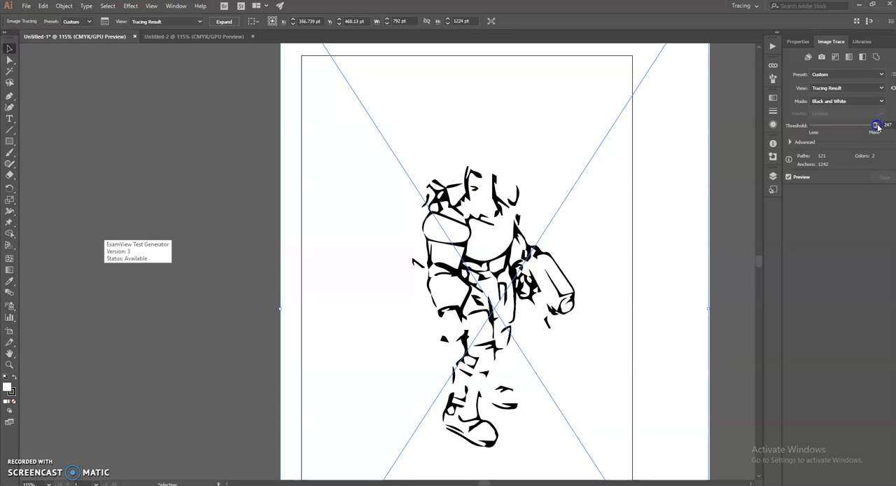
drag(878, 126, 884, 124)
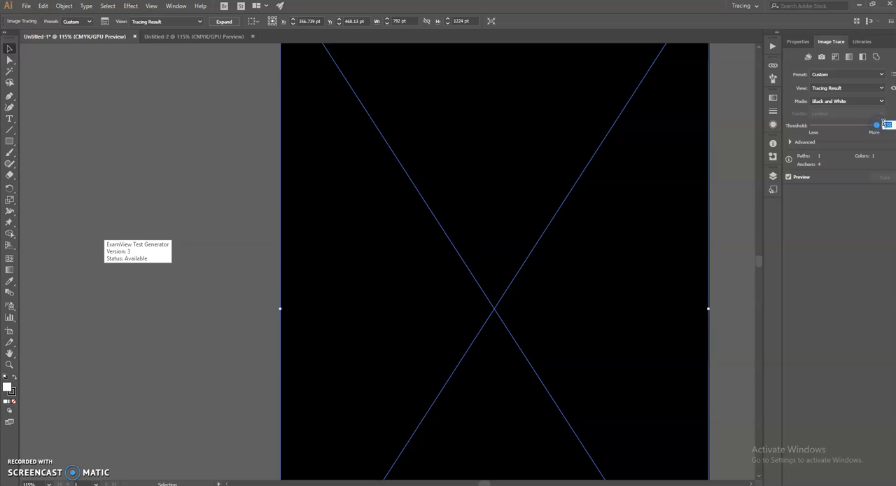
key(Return)
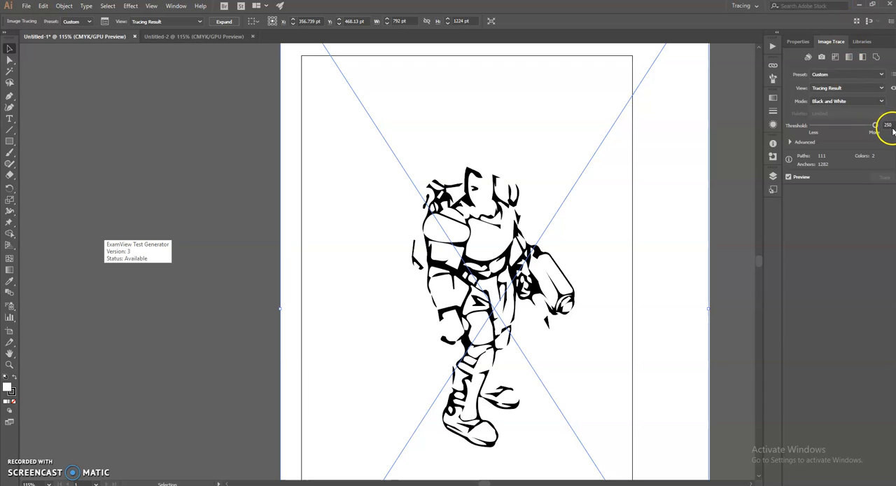
drag(875, 127, 813, 126)
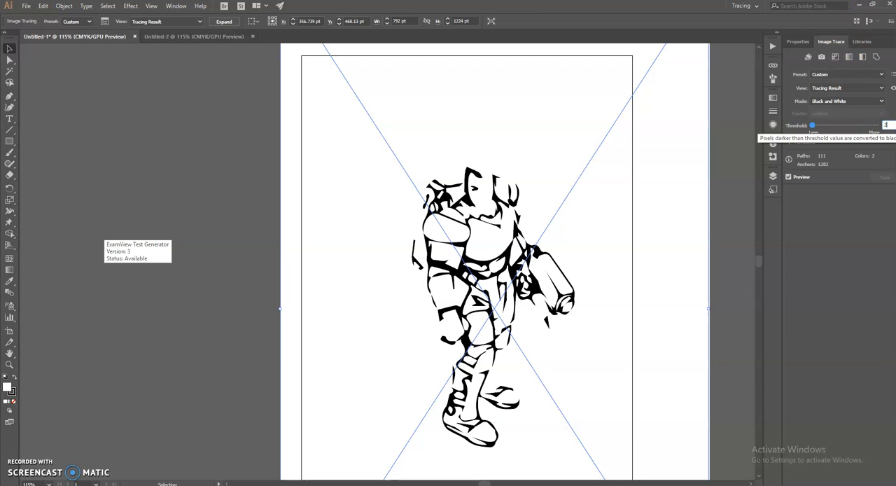
click(850, 133)
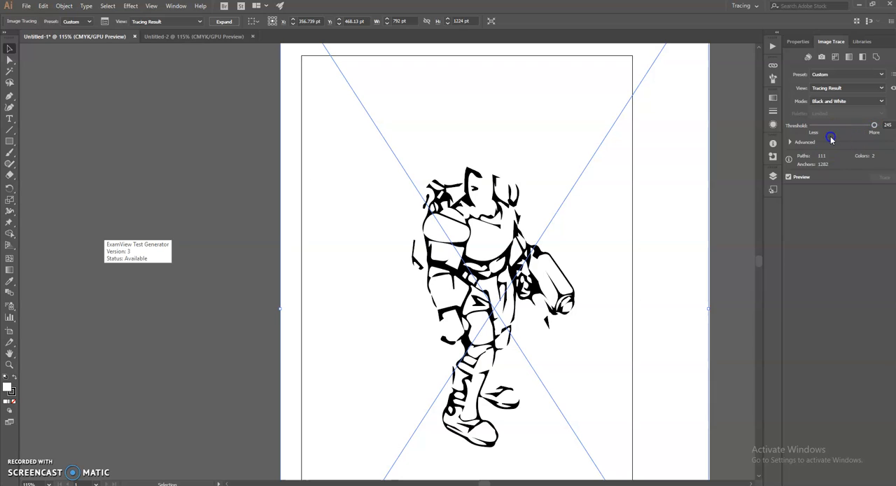
Reveal the advanced Image Trace settings and set Threshold to 246, Paths to 100%, Corners to about 91% and Noise to 1 px
click(791, 143)
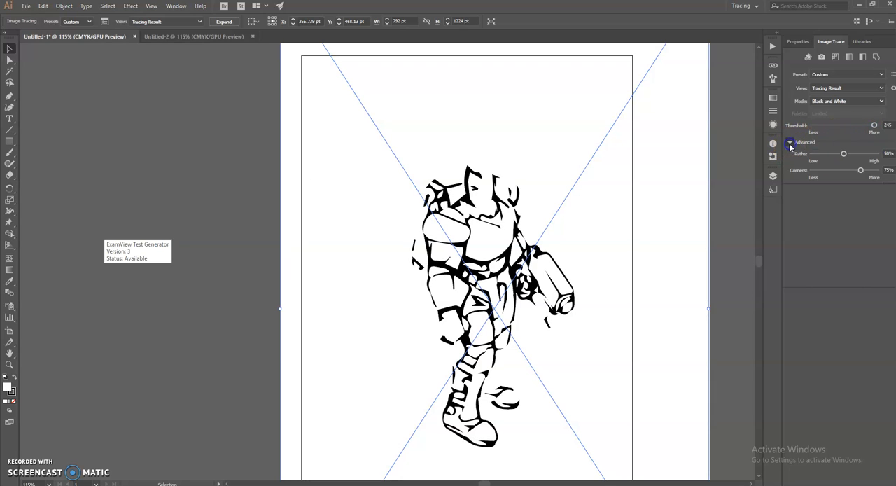
click(845, 154)
mouse_move(856, 153)
mouse_down()
mouse_move(879, 154)
mouse_move(877, 126)
mouse_up()
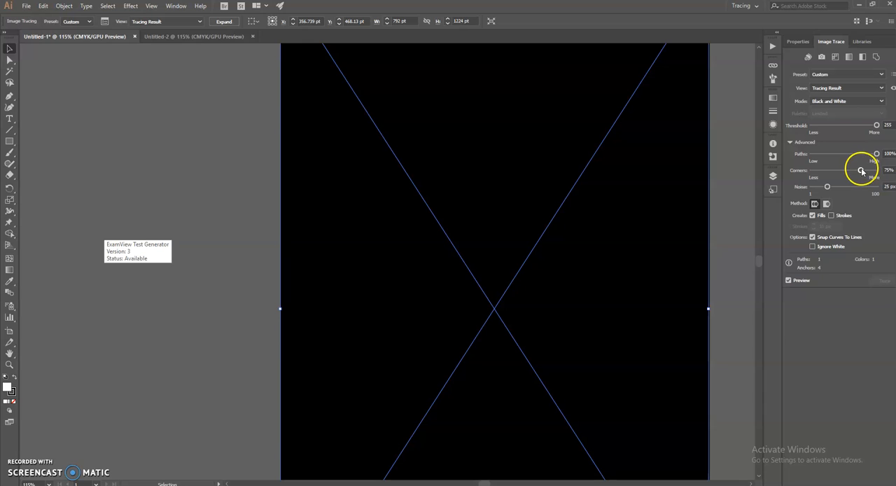
drag(877, 126, 872, 125)
drag(860, 170, 866, 171)
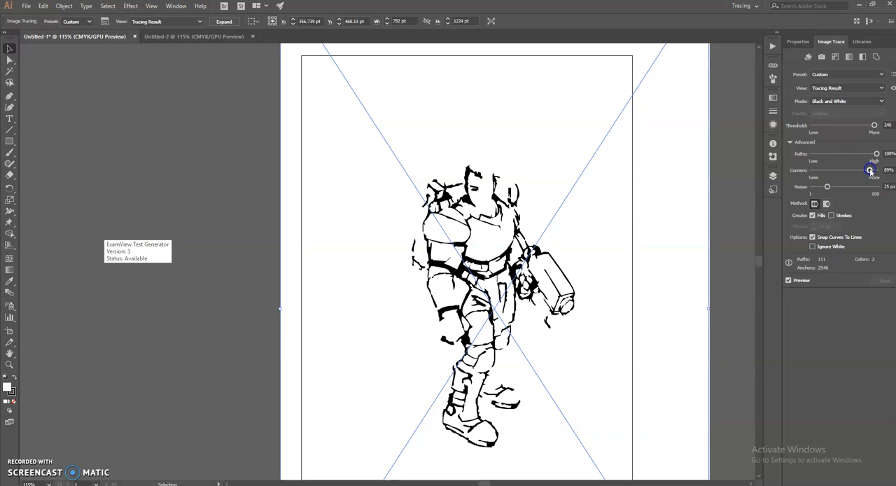
mouse_move(842, 187)
mouse_down()
mouse_move(870, 188)
mouse_move(811, 190)
mouse_up()
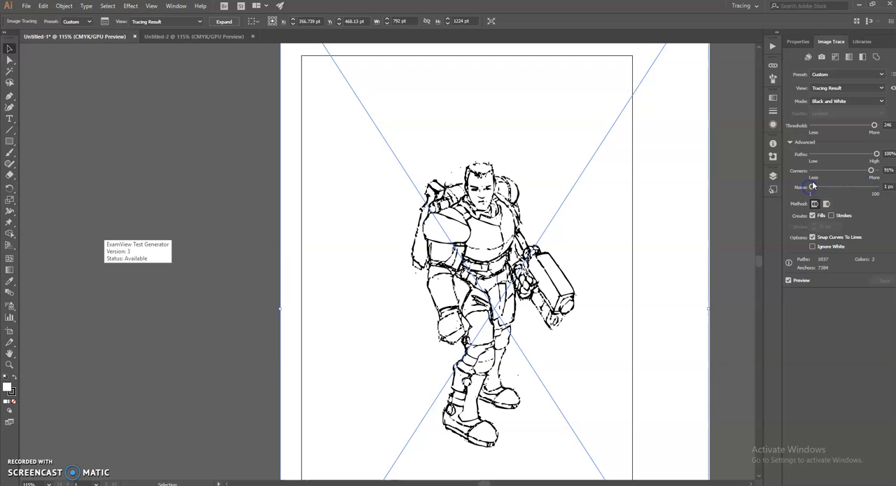
Lower the soldier tracing's Corners to 70% and Paths to 80%
mouse_move(862, 172)
mouse_down()
mouse_move(841, 173)
mouse_move(858, 173)
mouse_move(862, 156)
mouse_move(840, 157)
mouse_move(872, 157)
mouse_up()
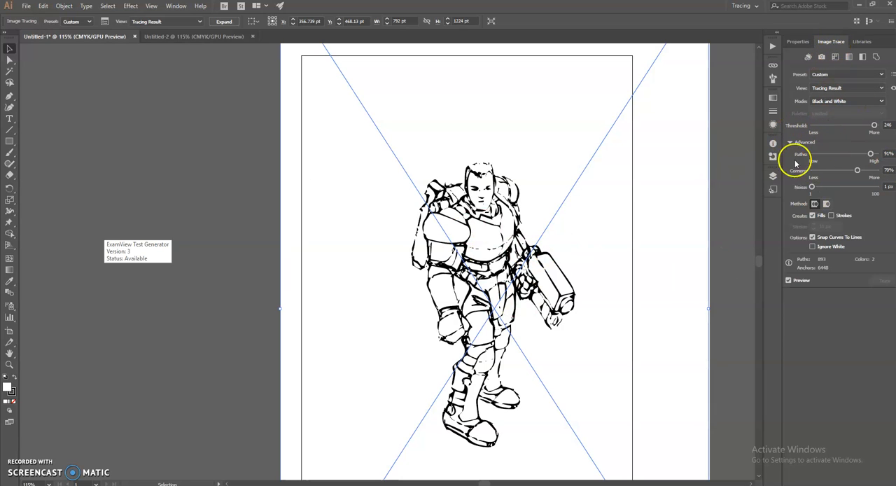
click(877, 154)
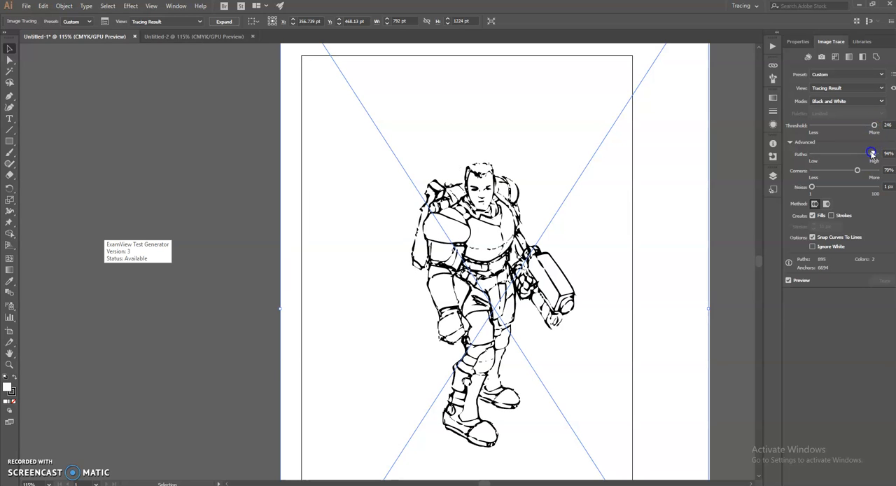
drag(864, 154, 864, 154)
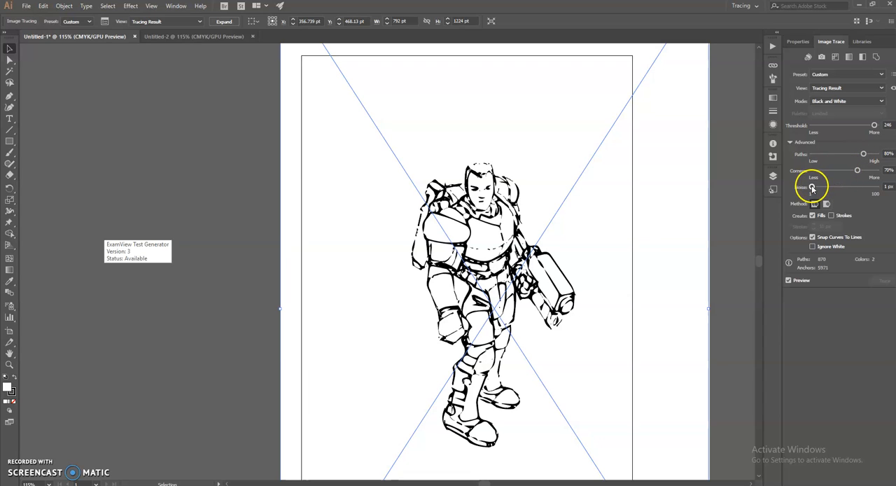
Create strokes along with fills at 32 px, ignore white, and set Corners to 85% and Paths to 44% for the soldier tracing
click(831, 216)
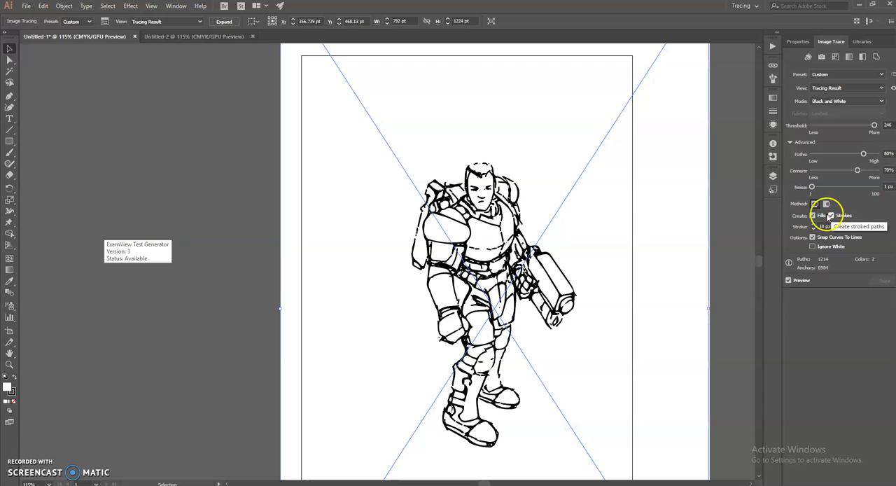
drag(855, 171, 867, 172)
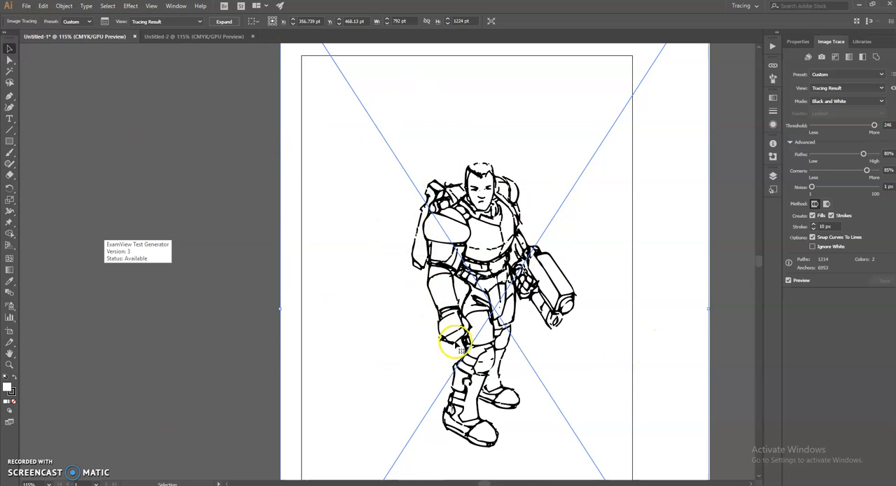
click(813, 247)
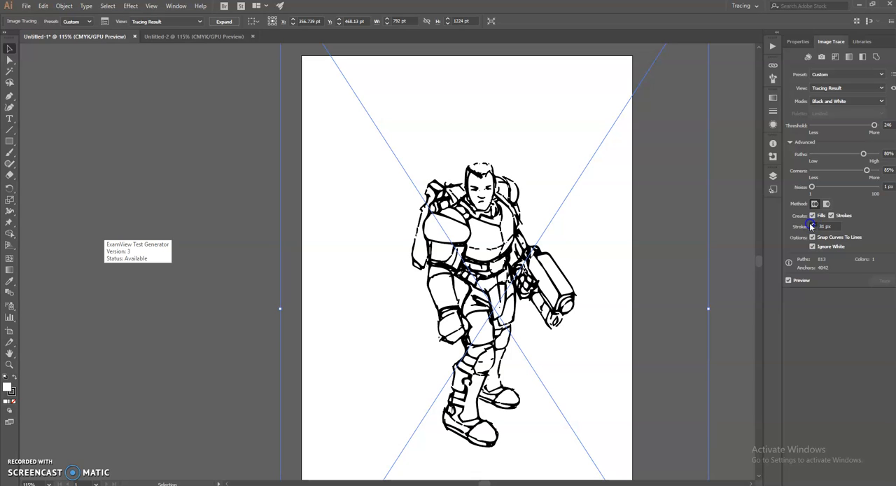
click(866, 155)
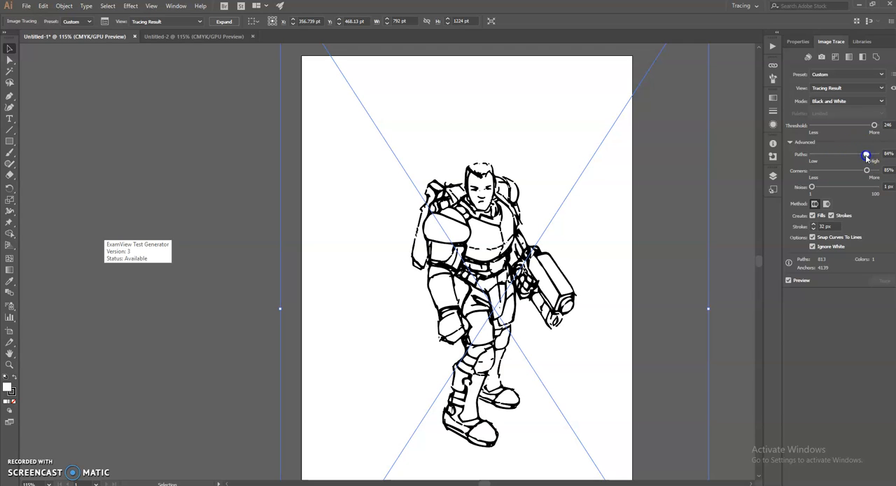
drag(871, 155, 834, 156)
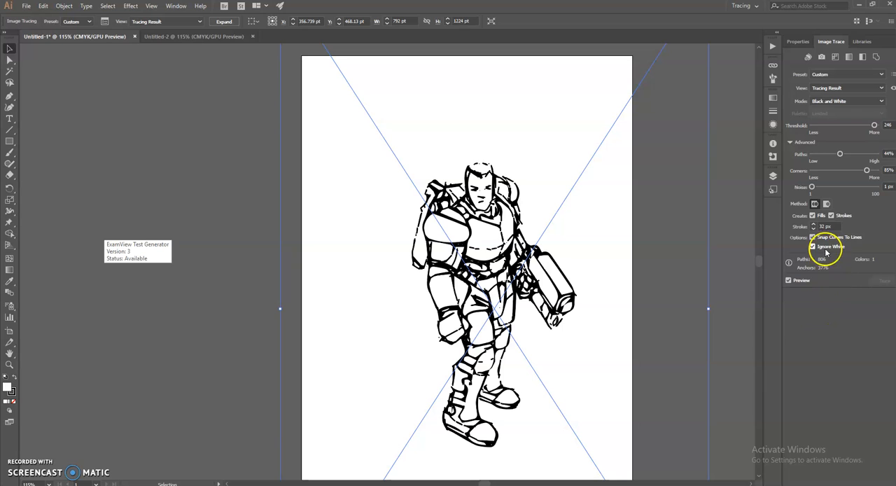
Check instruction 9 in the Google Docs assignment and expand the traced soldier into paths in Illustrator
key(alt+Tab)
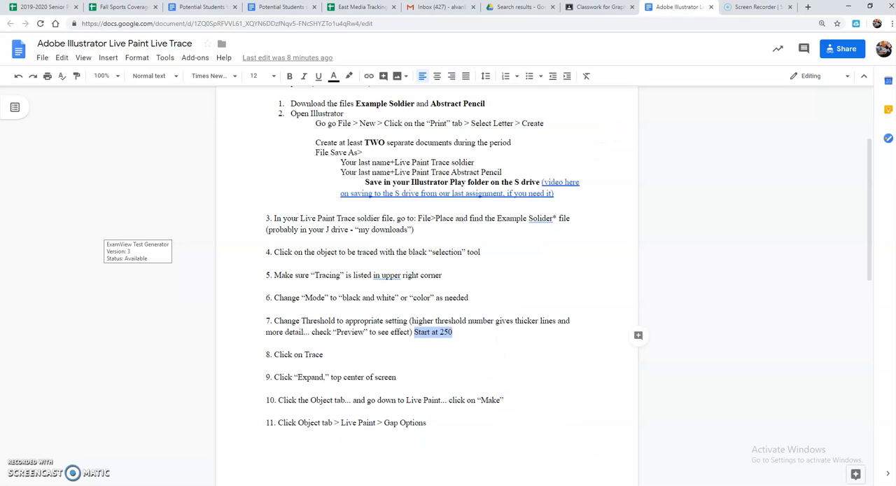
drag(397, 377, 287, 379)
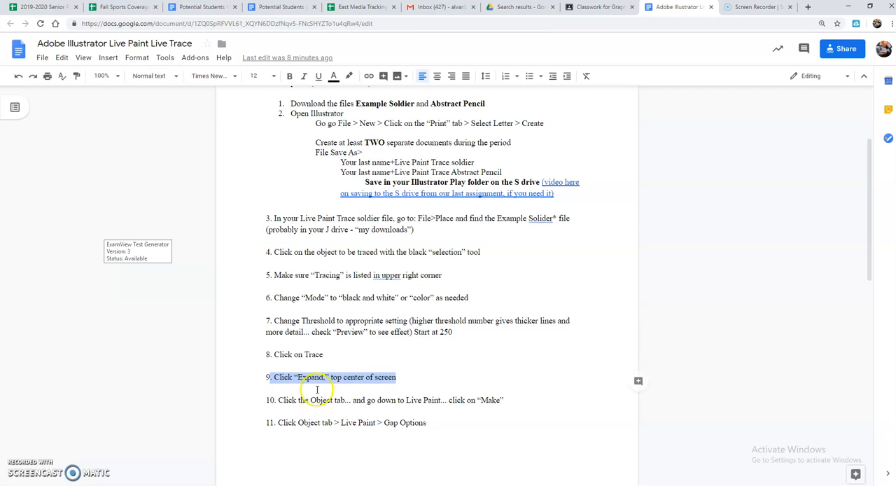
key(alt+Tab)
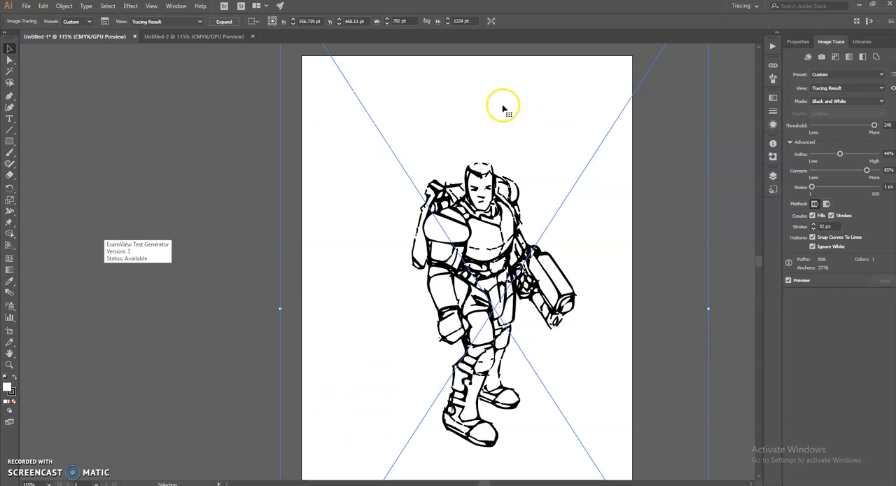
click(222, 22)
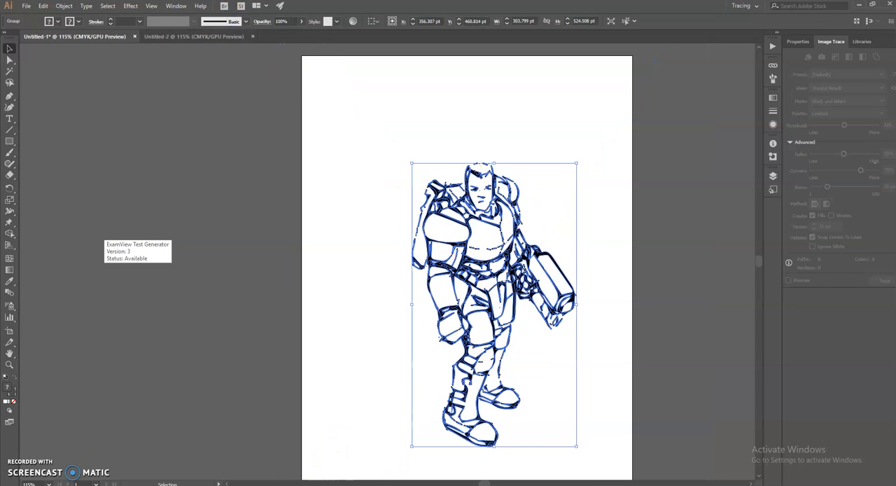
Check instruction 10 in the Google Docs assignment and make the expanded soldier drawing a Live Paint group in Illustrator
click(309, 485)
click(337, 393)
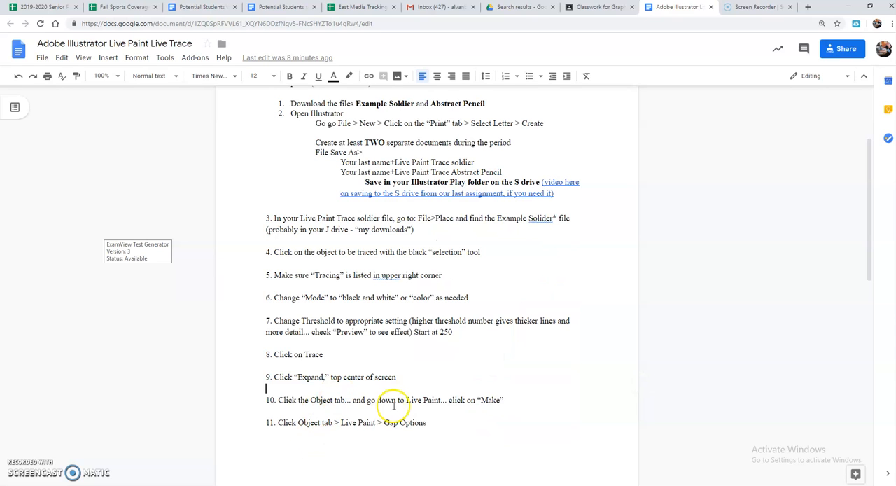
drag(280, 400, 504, 404)
click(418, 411)
drag(407, 402, 505, 402)
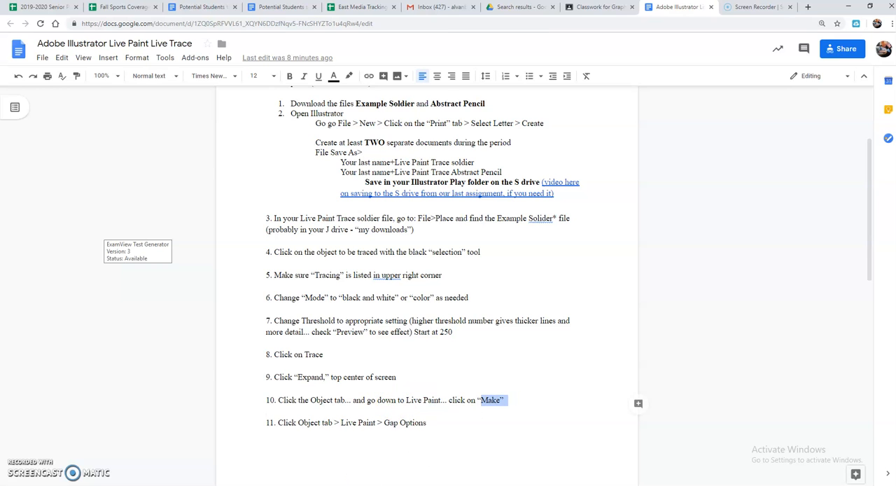
key(alt+Tab)
click(43, 6)
mouse_move(64, 6)
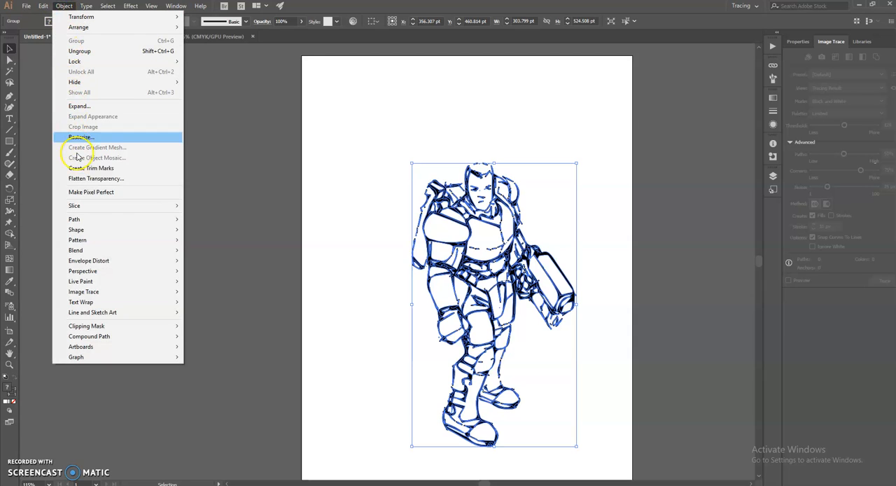
mouse_move(80, 281)
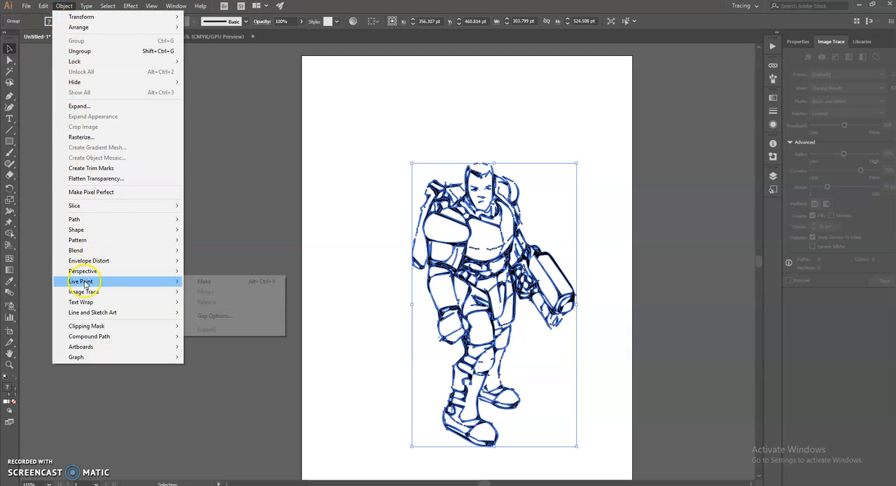
click(210, 283)
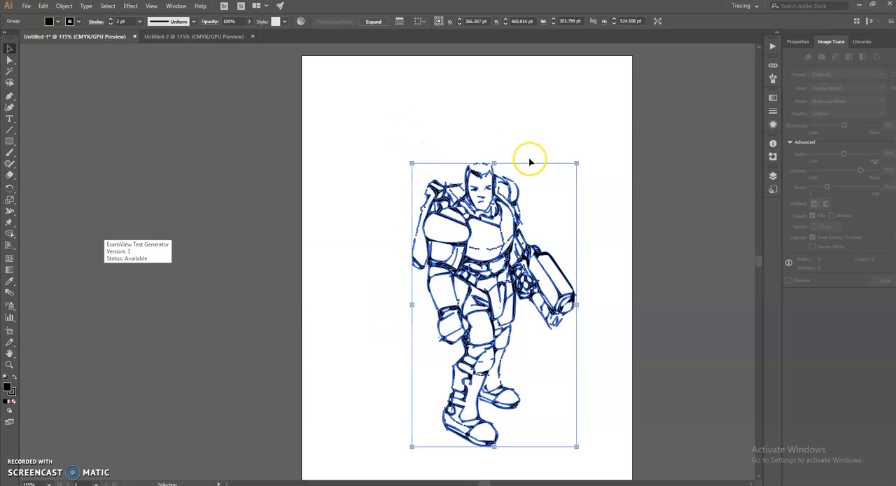
Check instruction 11 in the Google Docs assignment and open the Live Paint Gap Options for the soldier in Illustrator
click(304, 485)
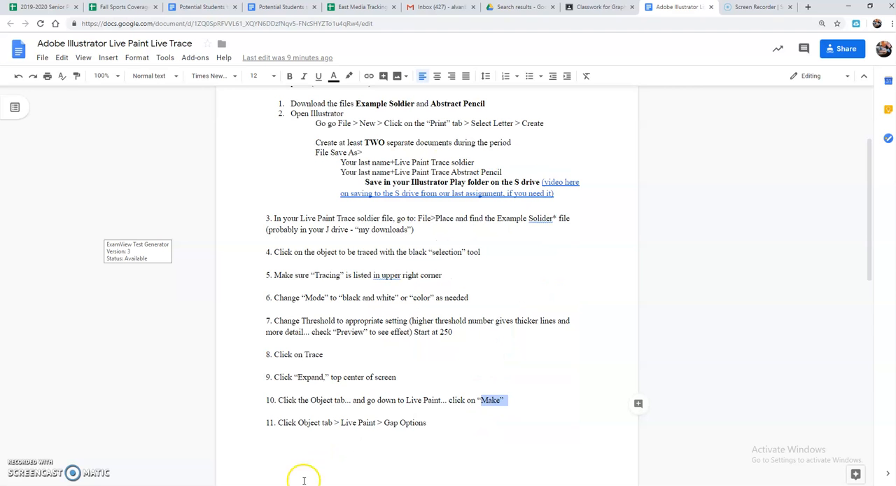
scroll(347, 392, down, 2)
drag(297, 281, 427, 282)
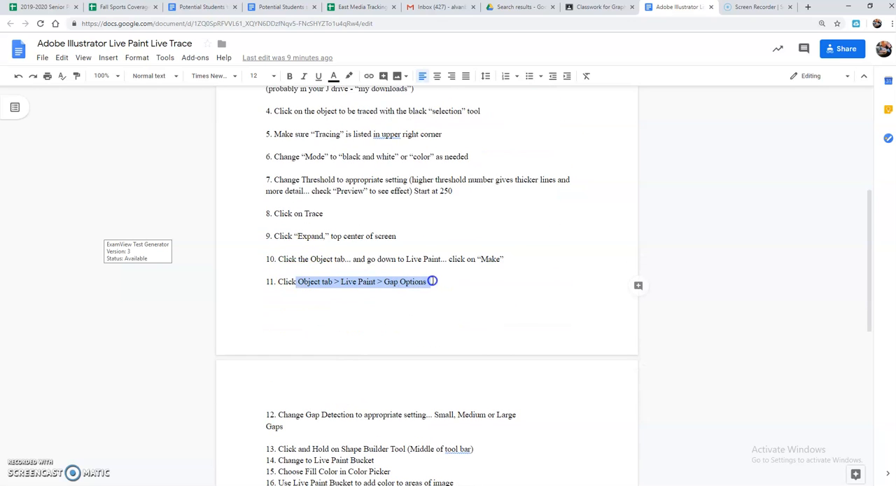
click(340, 452)
click(63, 5)
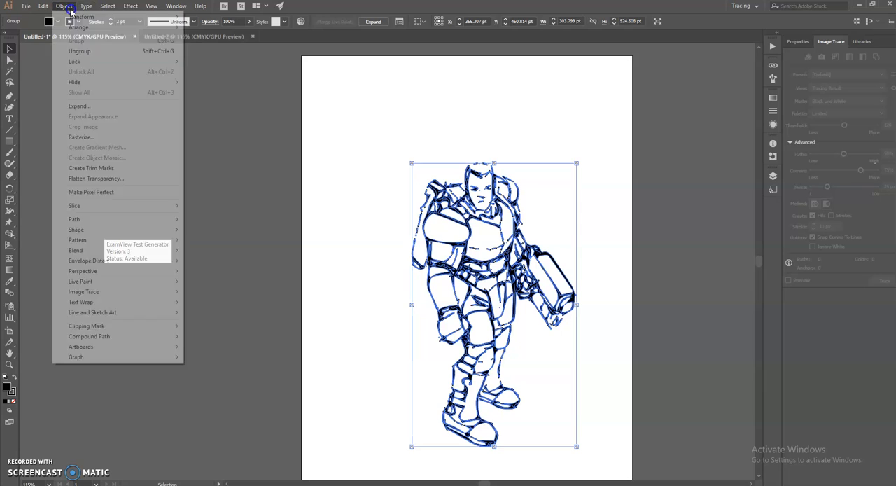
mouse_move(119, 282)
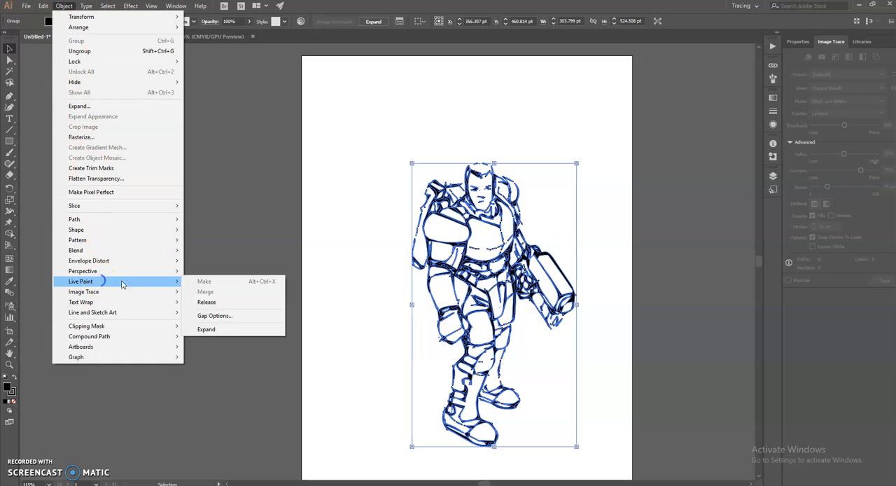
click(211, 315)
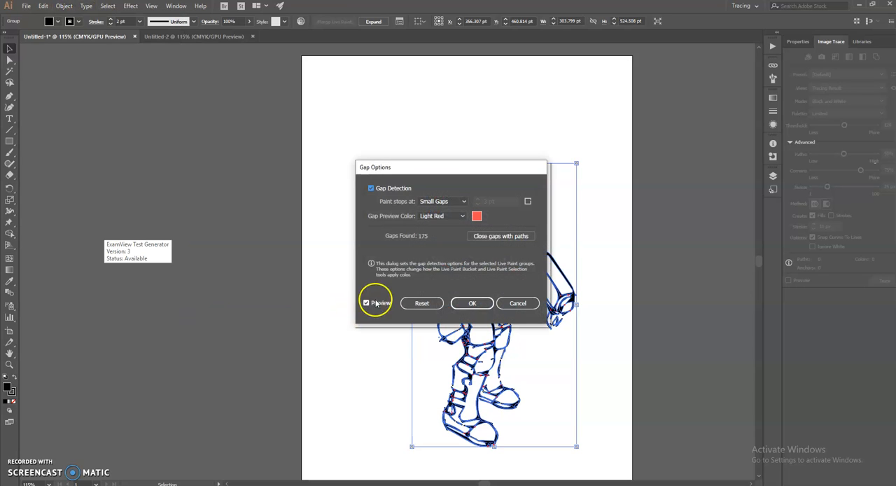
Set the Live Paint gap detection so that paint stops at Medium Gaps and apply the gap options
click(463, 202)
click(408, 213)
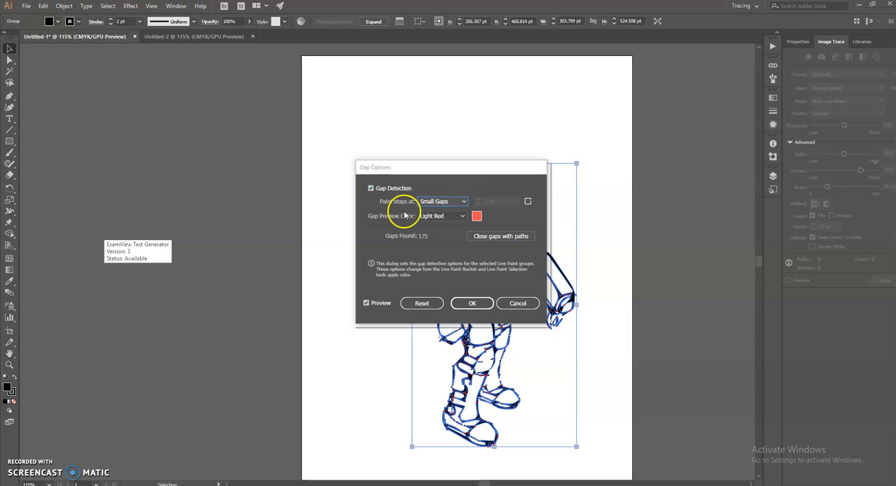
click(434, 202)
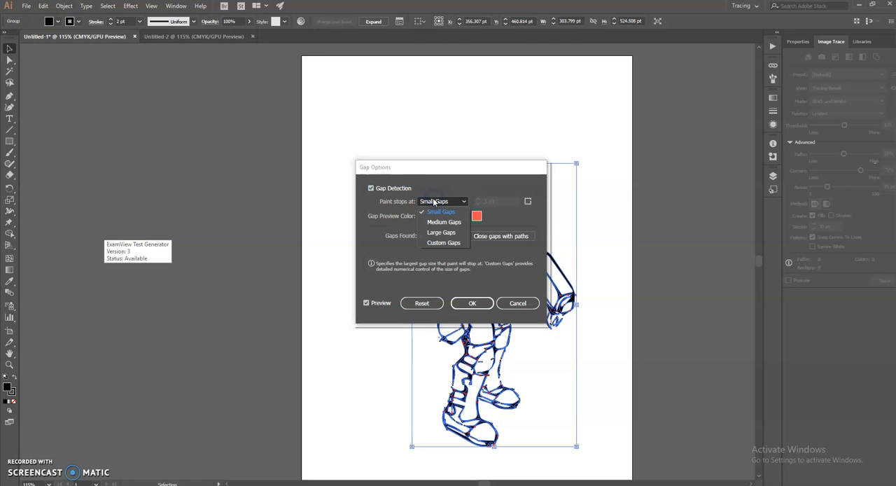
click(437, 201)
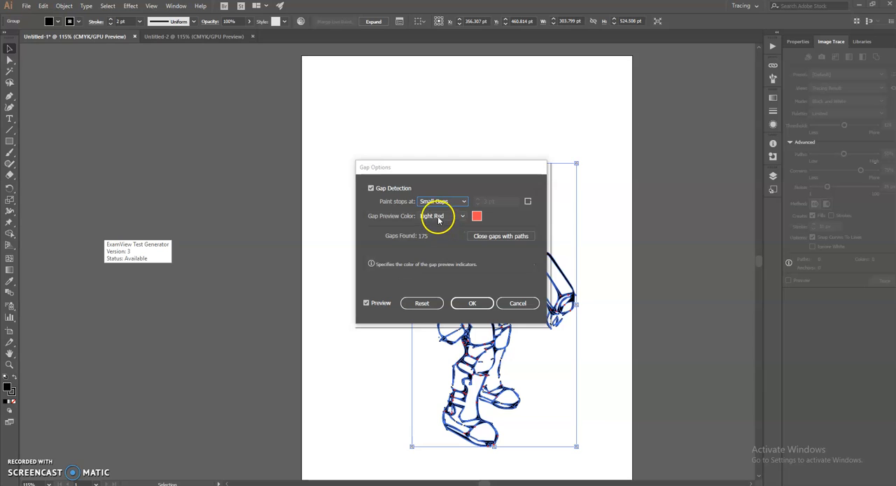
click(436, 202)
click(437, 215)
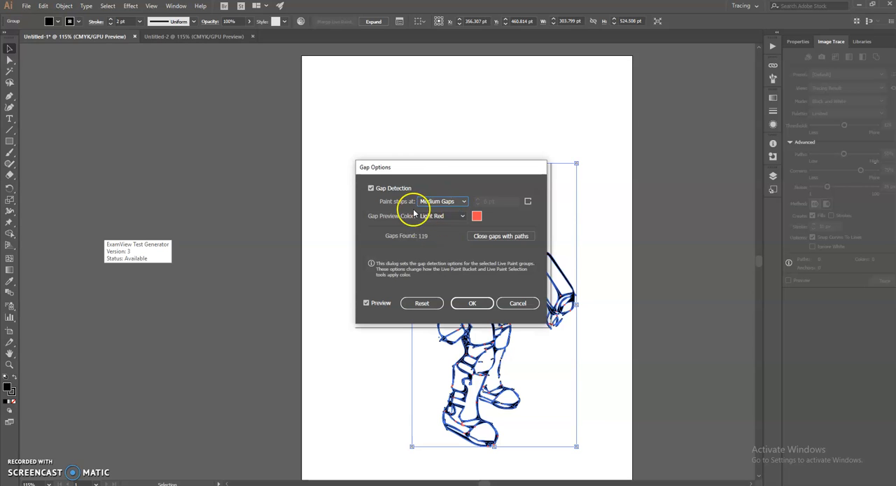
click(480, 302)
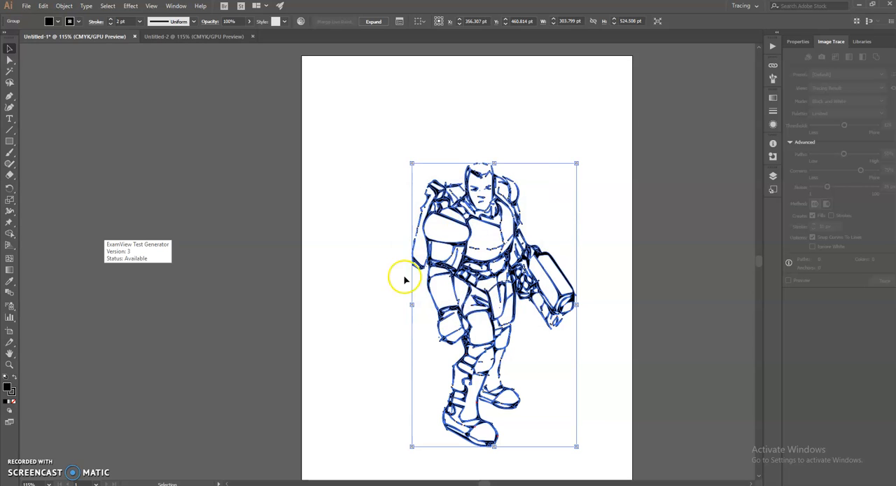
Check instructions 12 and 13 in the Google Docs assignment and activate the Shape Builder Tool in Illustrator
key(alt+Tab)
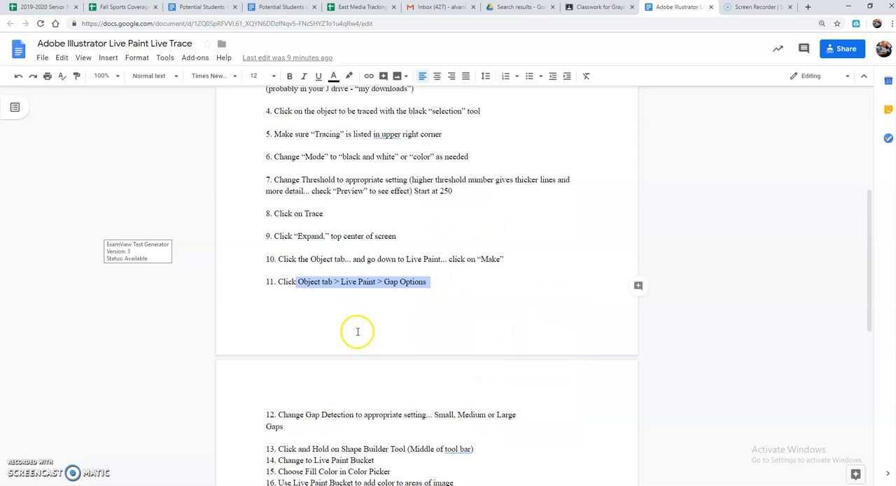
scroll(343, 329, down, 2)
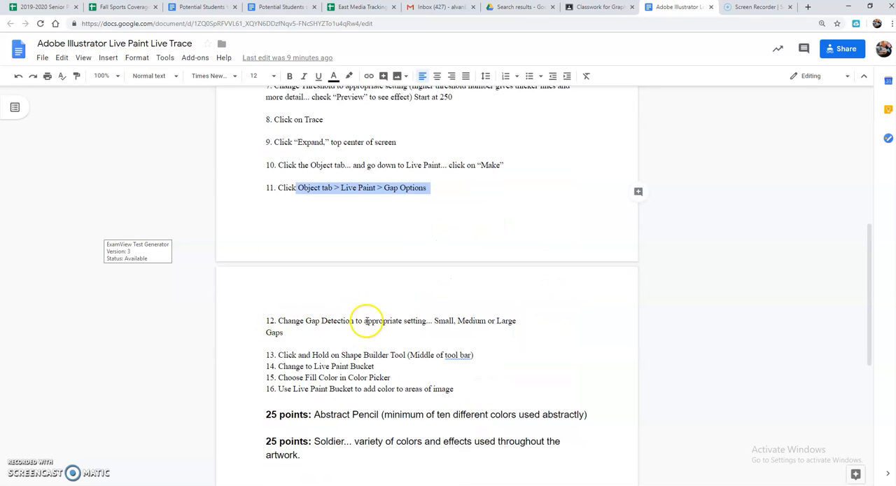
drag(278, 355, 479, 358)
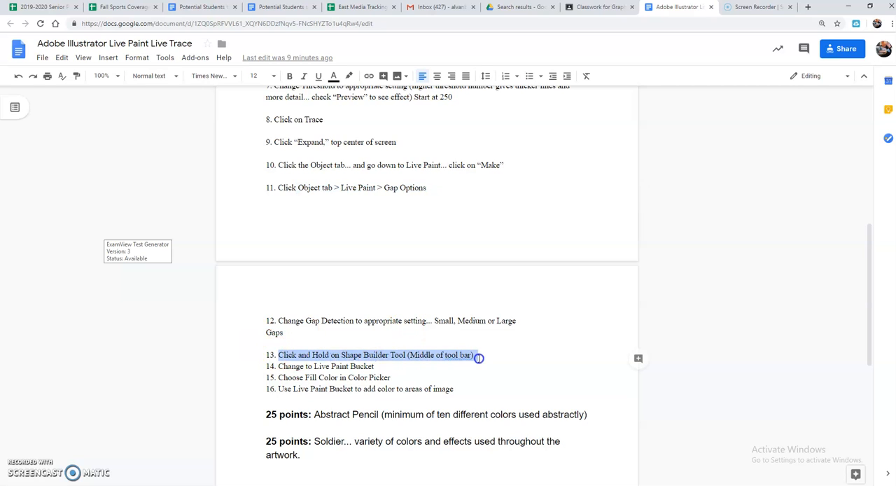
key(alt+Tab)
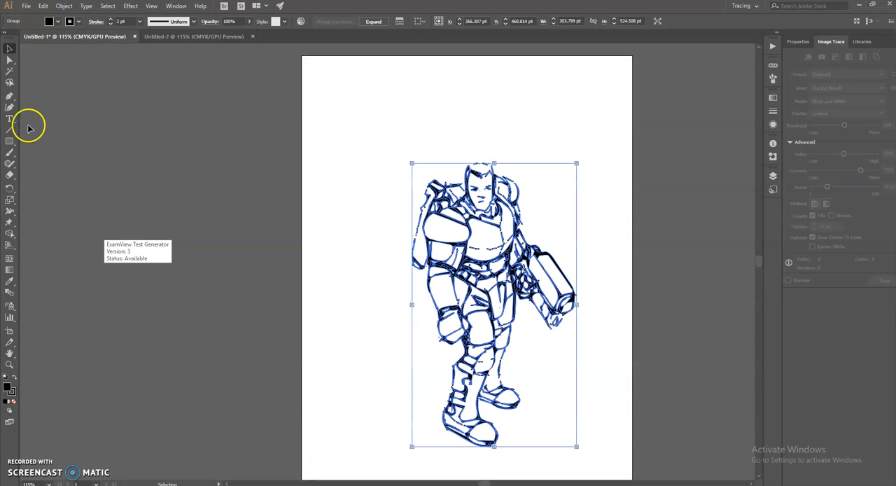
click(11, 234)
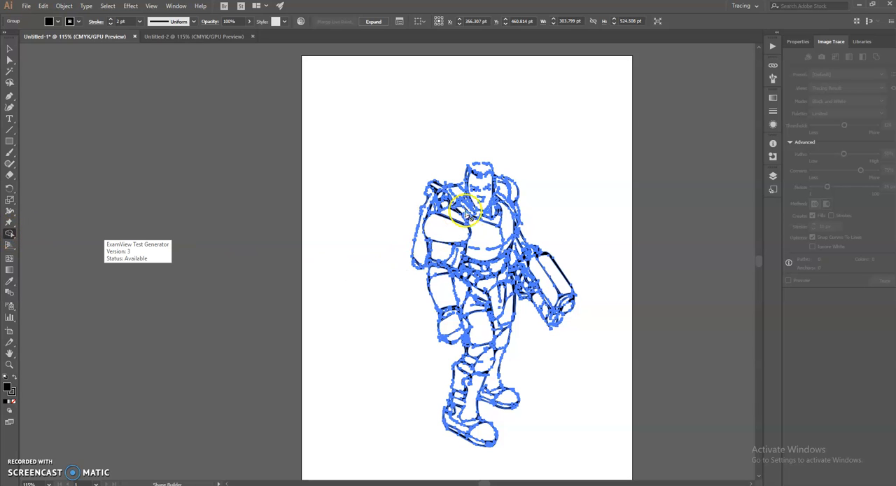
Check instruction 14 in the Google Docs assignment and change to the Live Paint Bucket in Illustrator
key(alt+Tab)
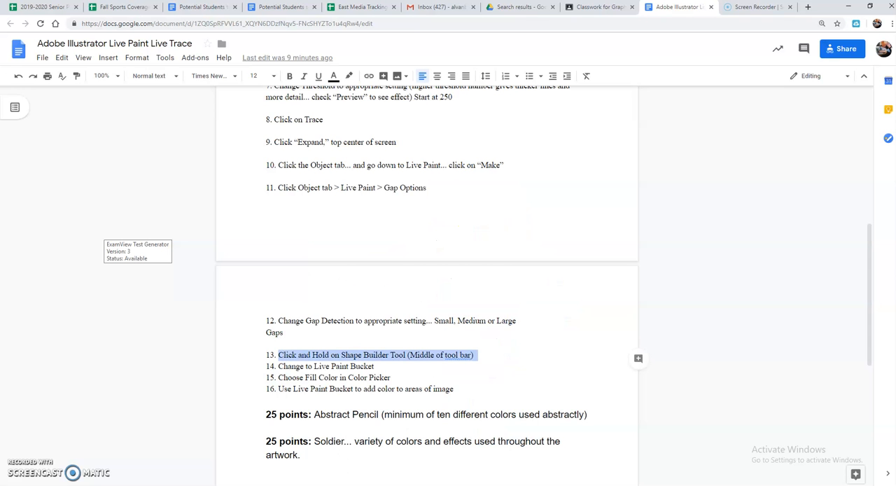
drag(381, 367, 295, 366)
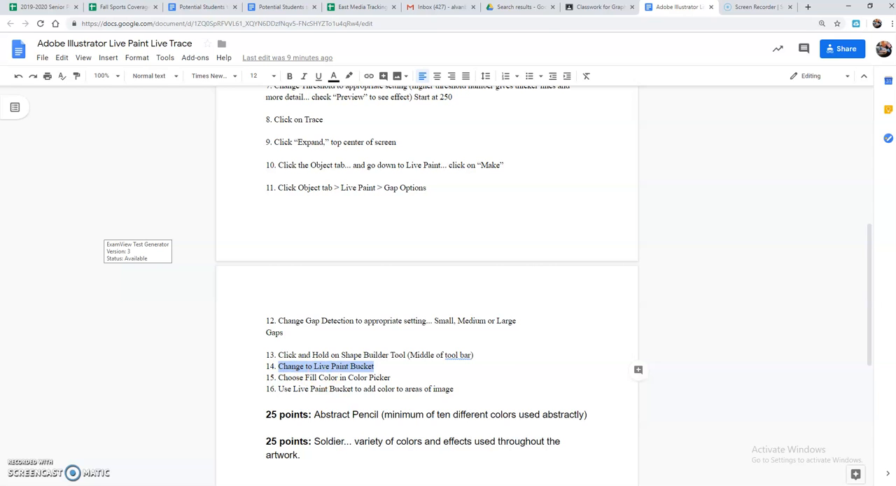
key(alt+Tab)
click(9, 232)
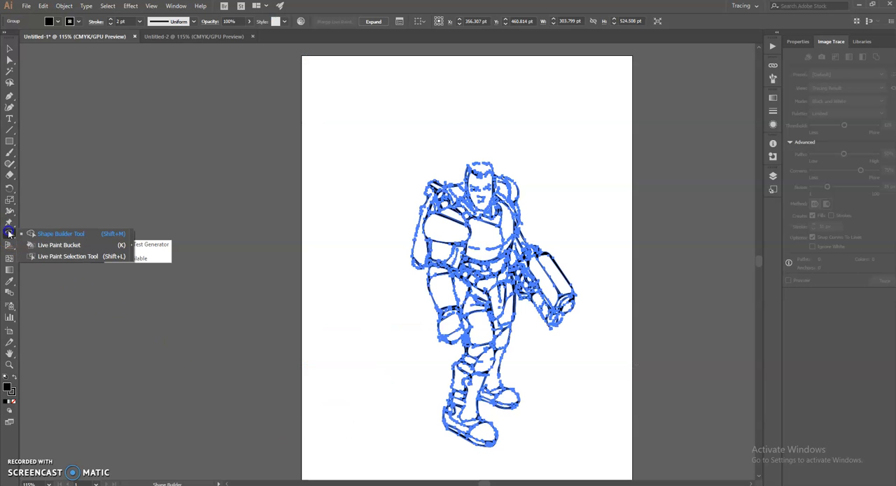
click(58, 249)
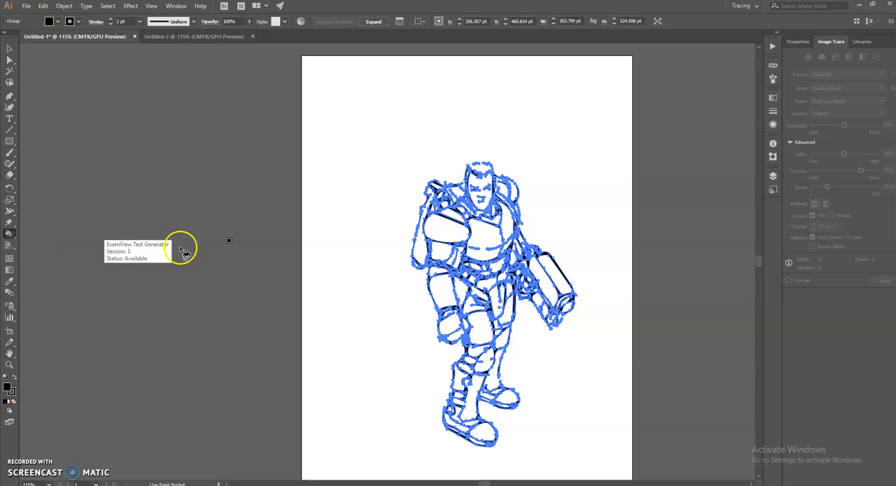
Check instruction 15 in the Google Docs assignment and choose a tan swatch as the fill color in Illustrator
key(alt+Tab)
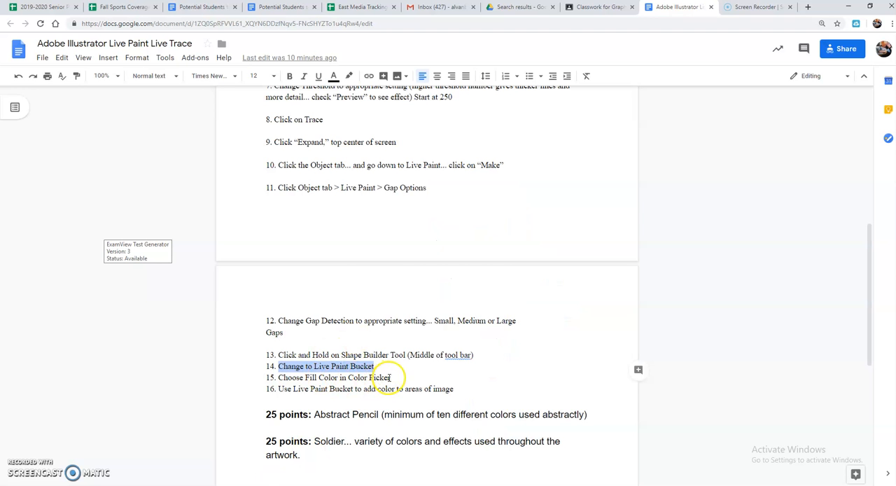
drag(391, 377, 278, 378)
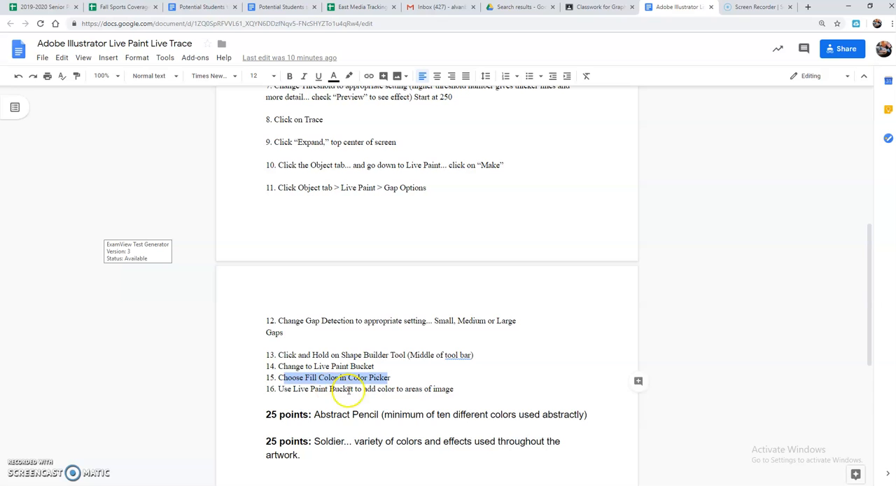
key(alt+Tab)
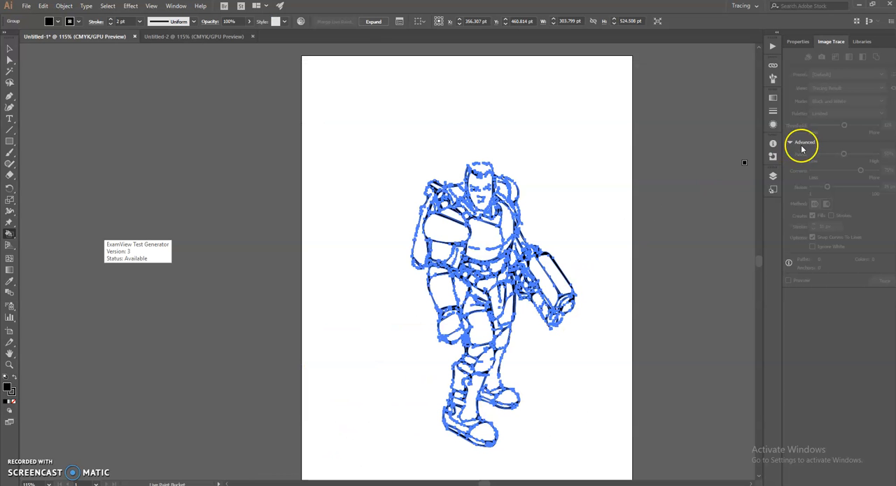
click(800, 42)
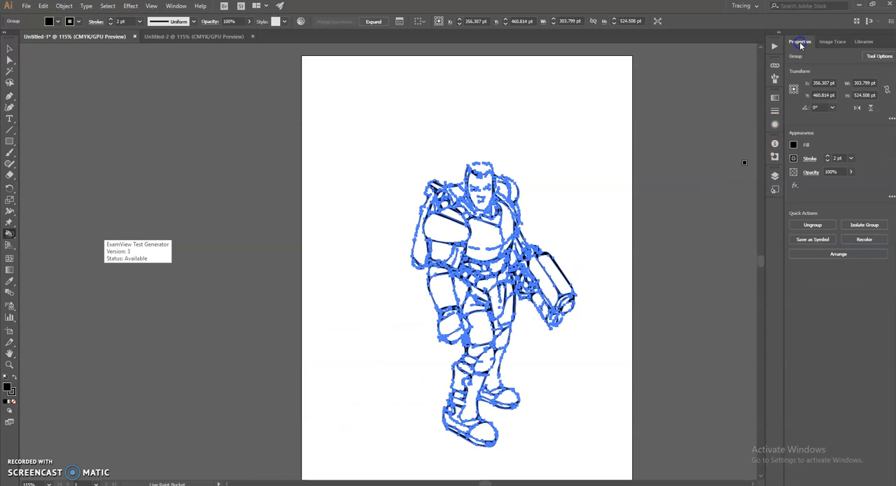
click(793, 144)
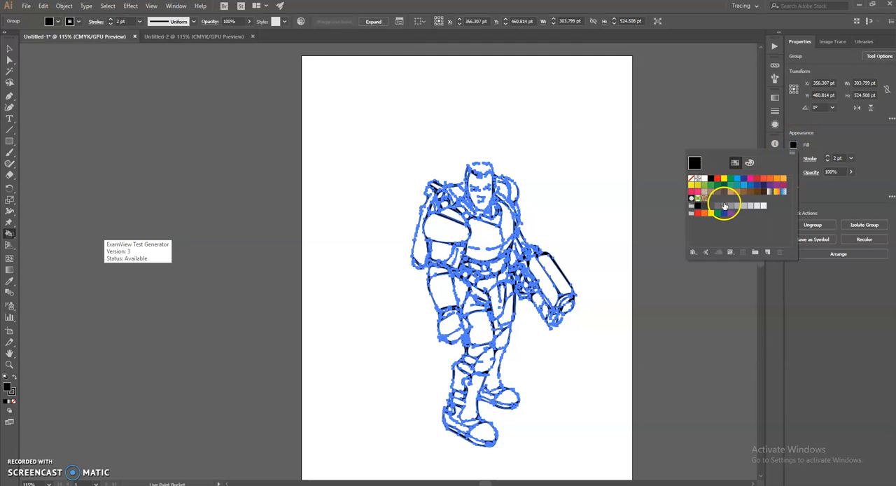
click(731, 193)
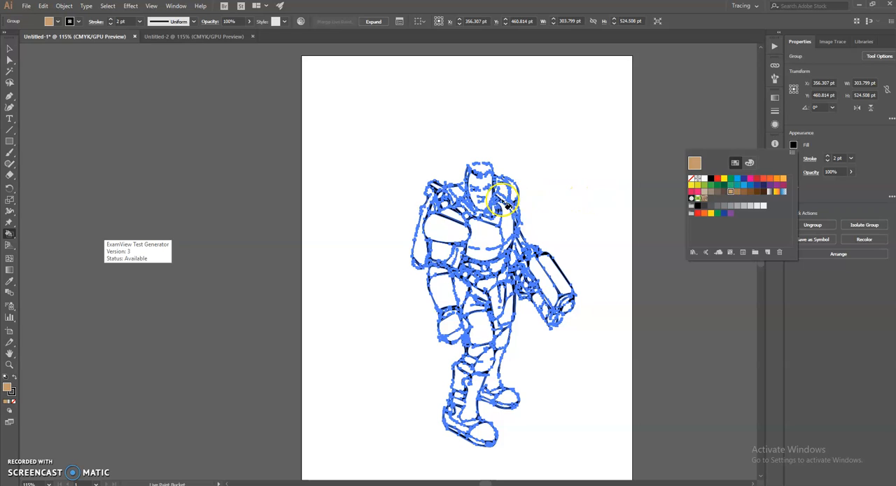
Fill the soldier's face with the tan color using the Live Paint Bucket
click(493, 203)
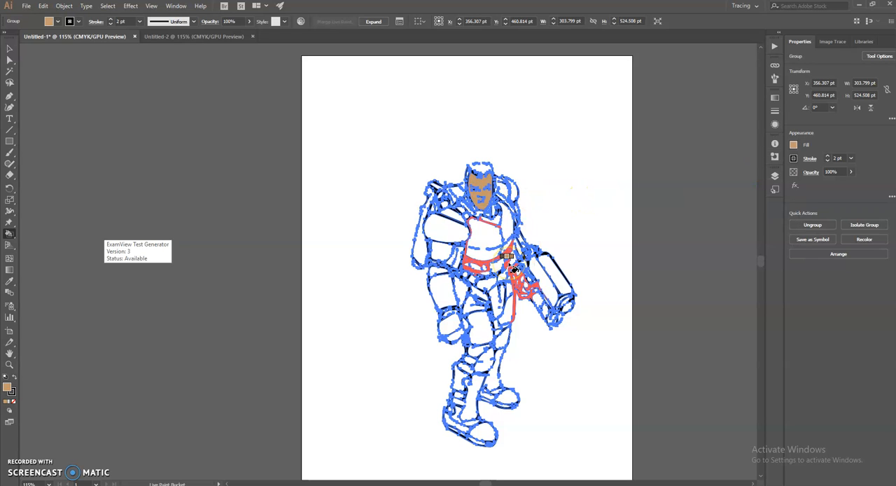
key(v)
key(k)
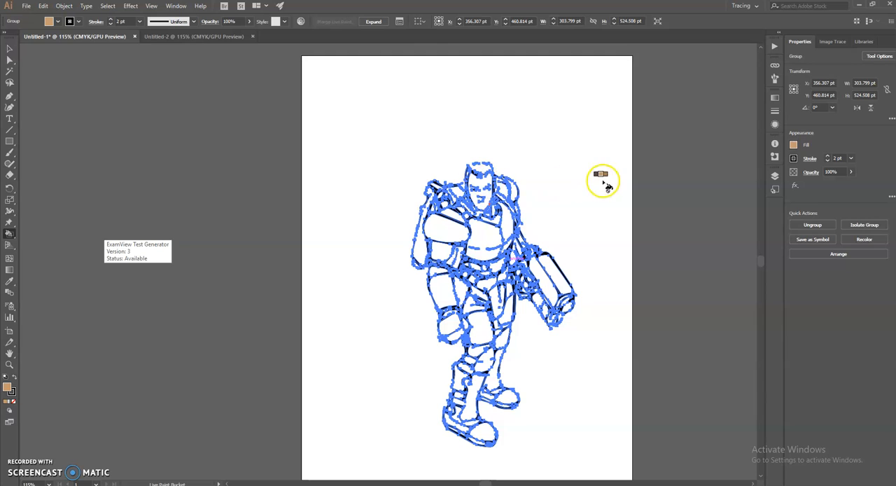
click(486, 183)
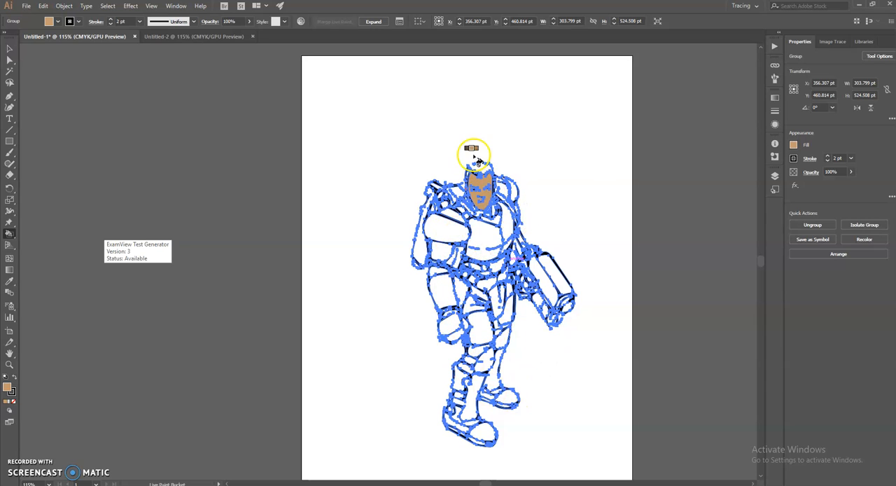
Choose a dark brown fill color and try to paint the soldier's hair with the Live Paint Bucket
click(793, 145)
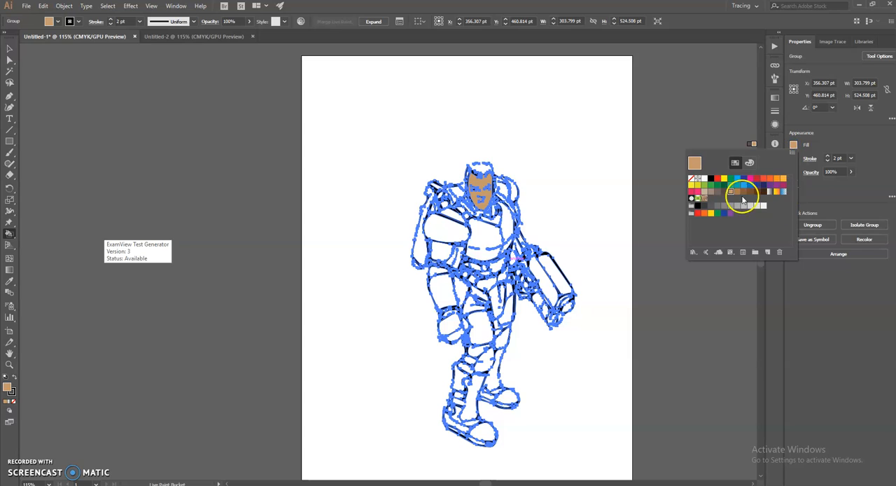
click(490, 174)
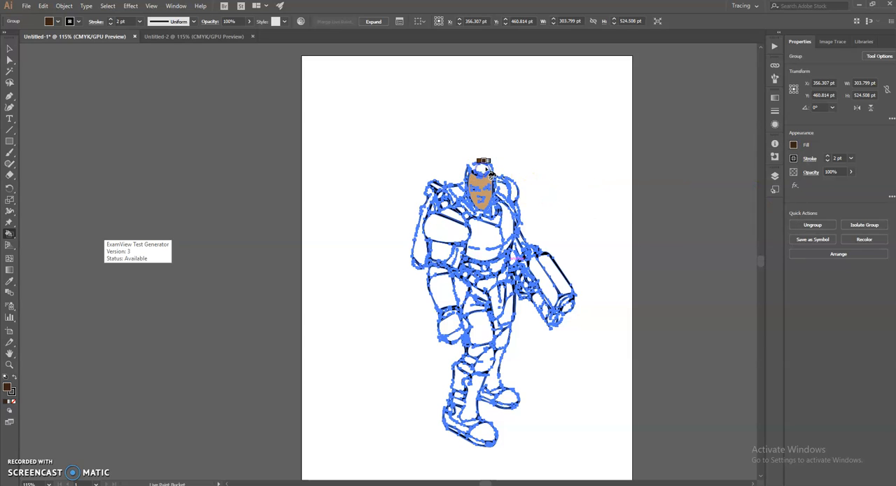
click(469, 162)
click(468, 172)
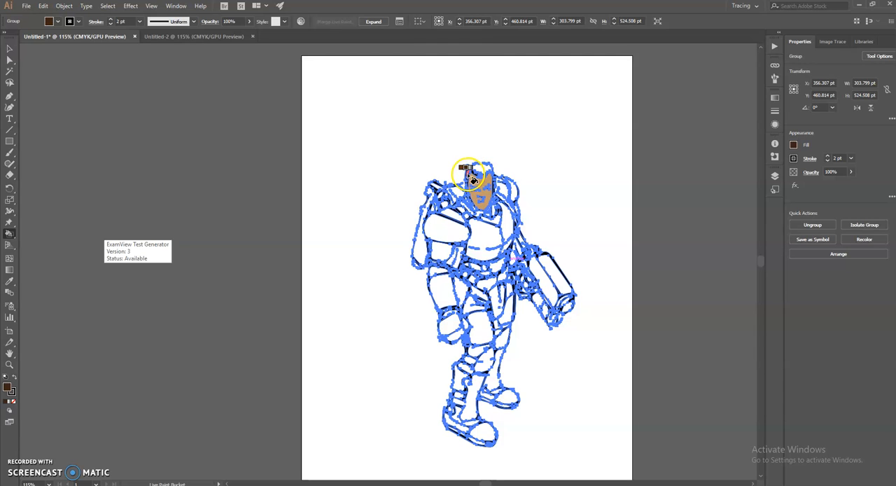
click(480, 157)
click(505, 189)
click(482, 166)
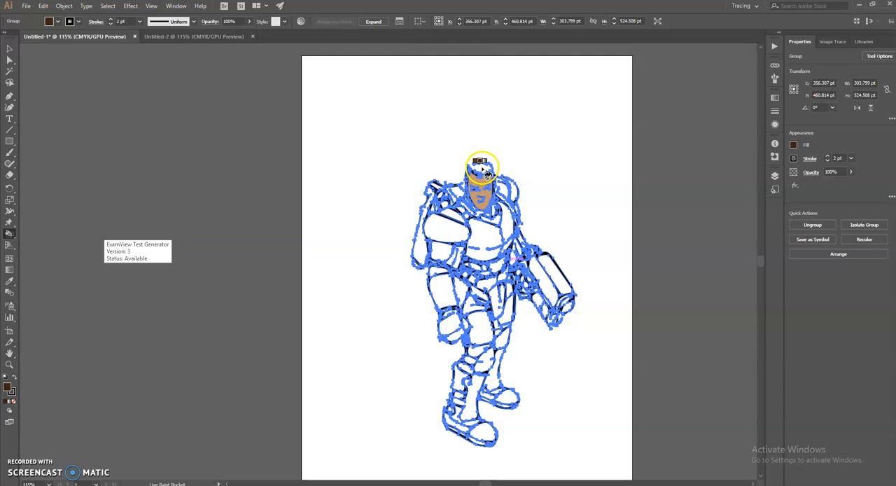
Choose a medium gray fill color and paint the soldier's chest armor and large shoulder plate
click(794, 144)
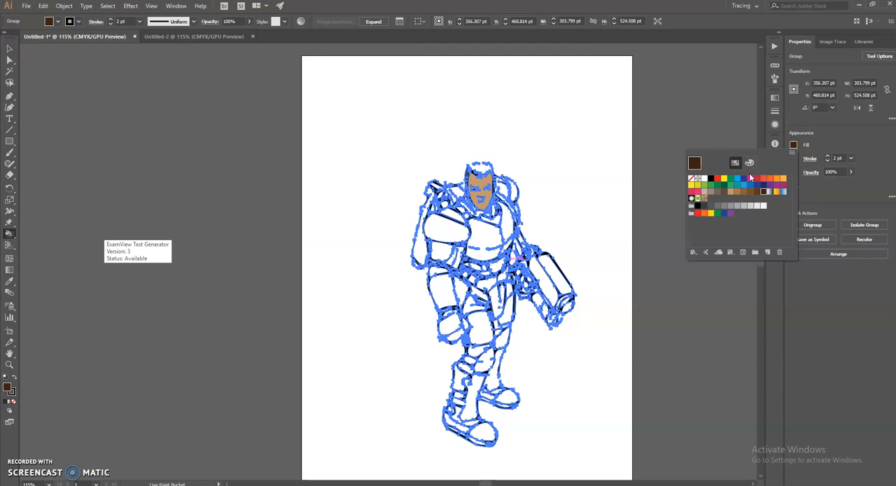
click(730, 205)
click(485, 240)
click(482, 240)
click(448, 231)
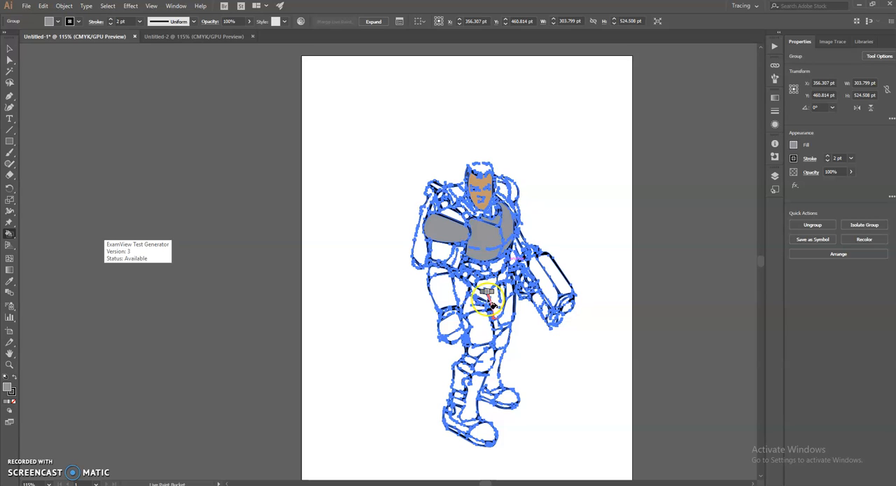
Paint the soldier's hip and thigh armor, knees, boots and gloved hand gray, and return to the Selection tool
click(467, 286)
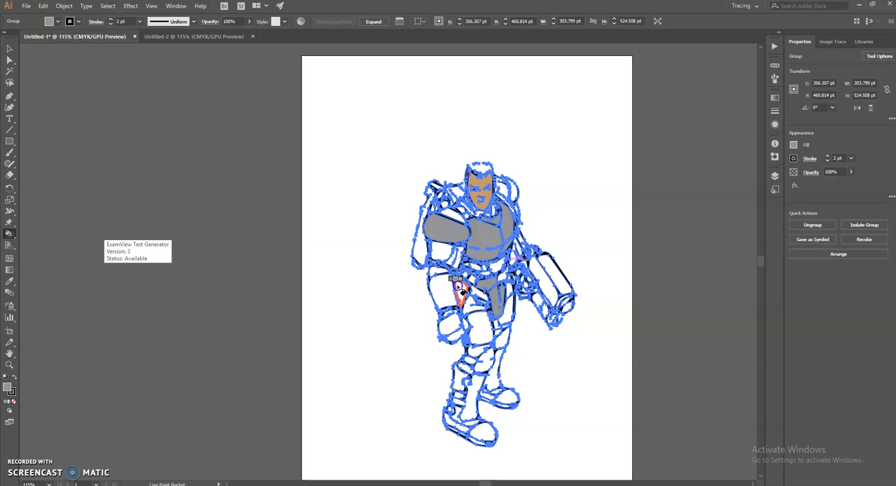
click(483, 318)
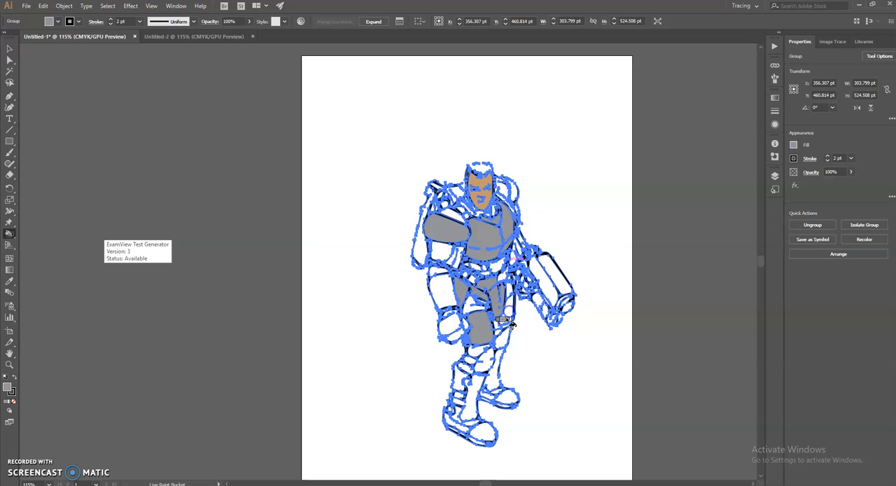
click(490, 353)
click(496, 390)
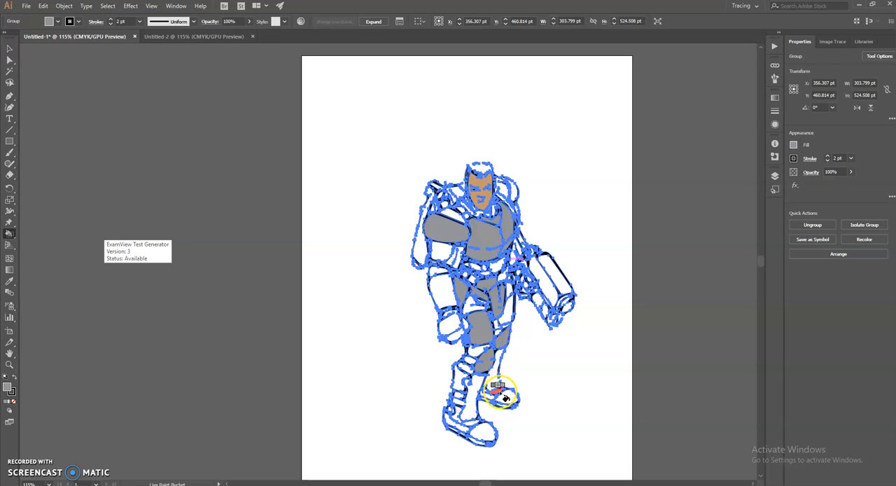
click(470, 431)
click(465, 432)
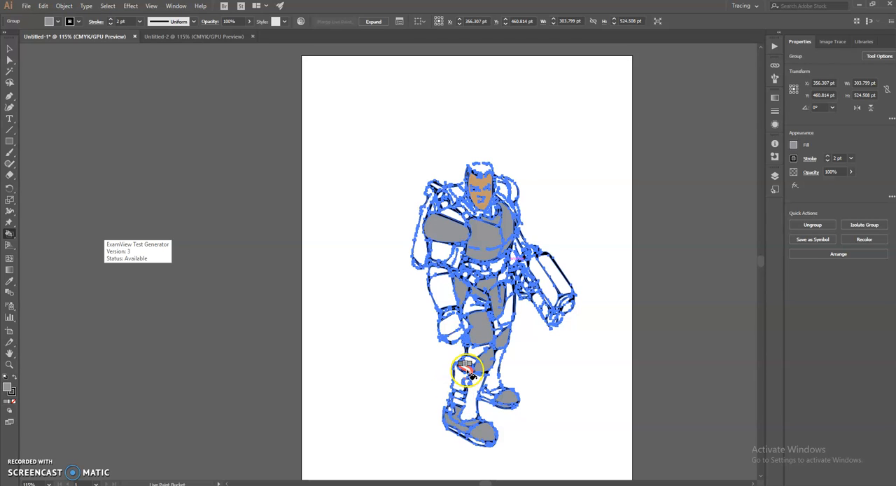
click(456, 322)
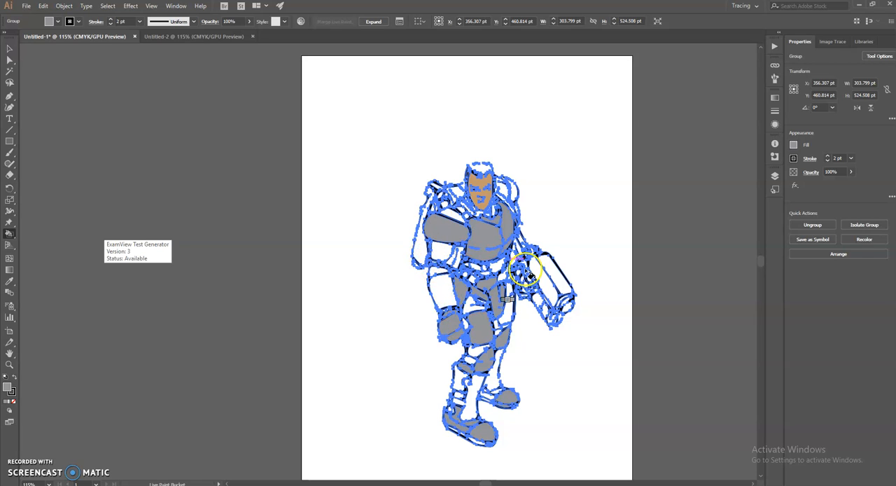
click(11, 48)
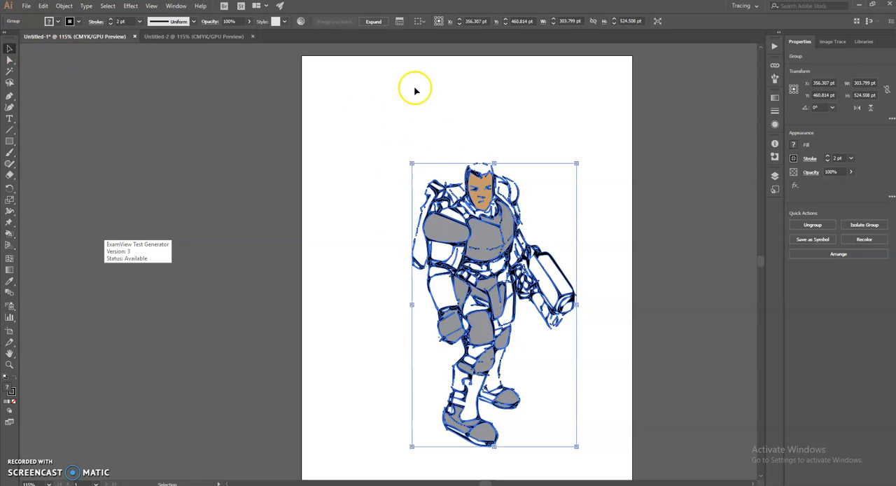
Deselect the soldier drawing and start saving it under a new name in the dropbox folder of the S: drive's Students Shared Folder
click(607, 179)
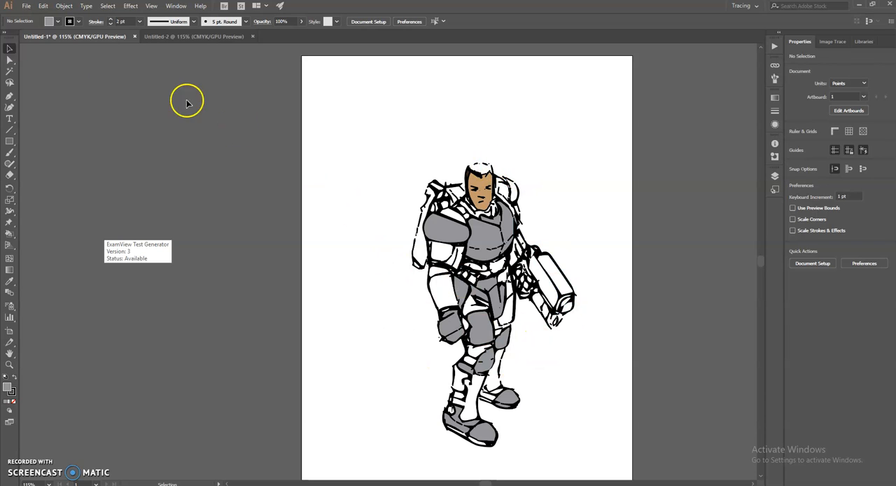
click(24, 6)
click(43, 91)
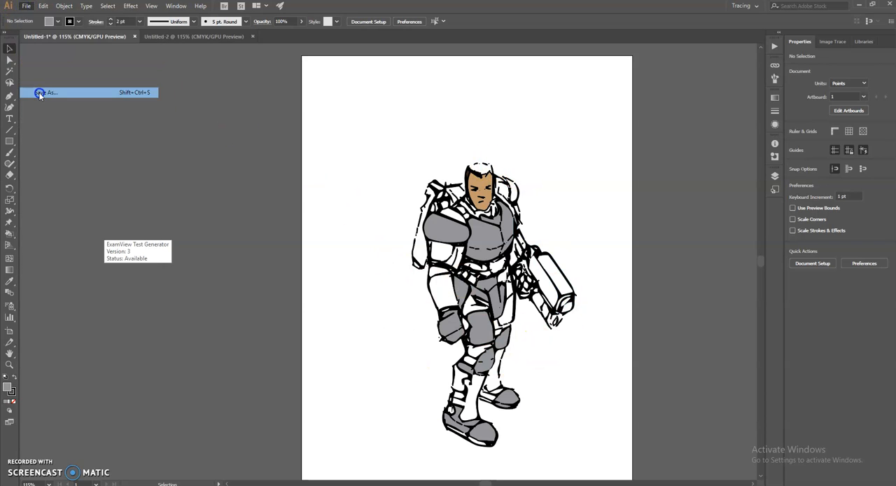
scroll(70, 147, down, 3)
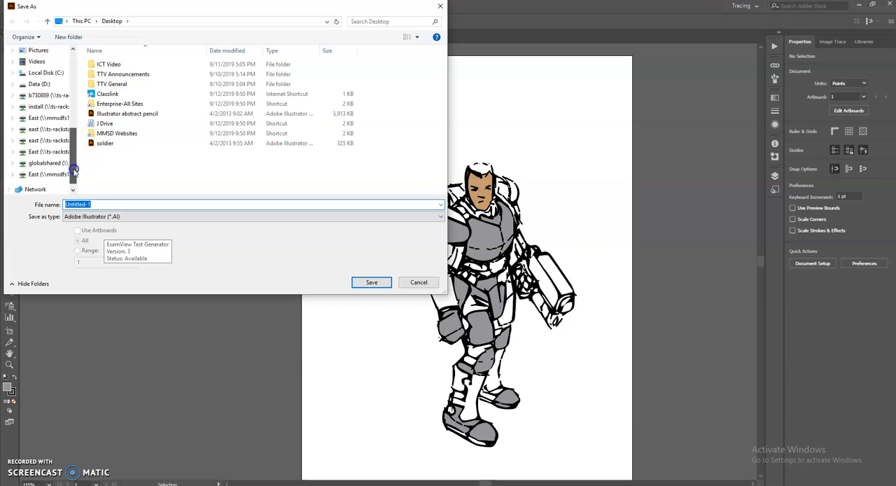
click(49, 140)
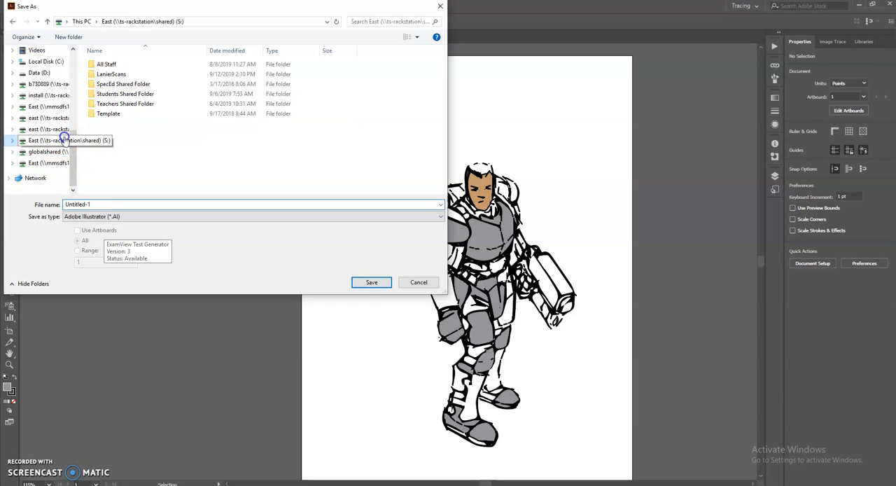
double_click(120, 96)
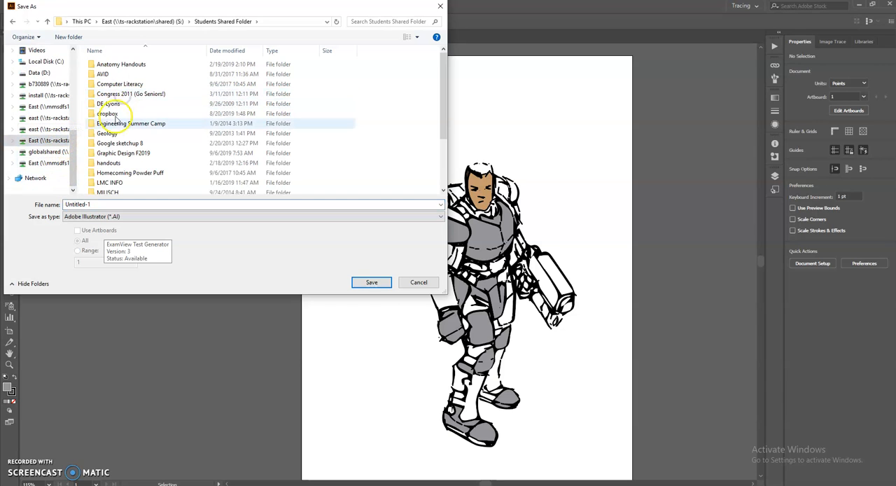
click(107, 115)
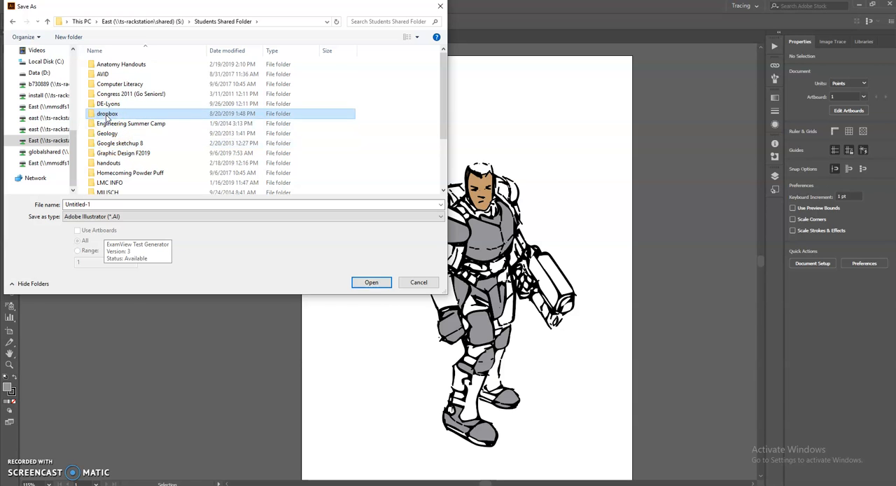
double_click(99, 117)
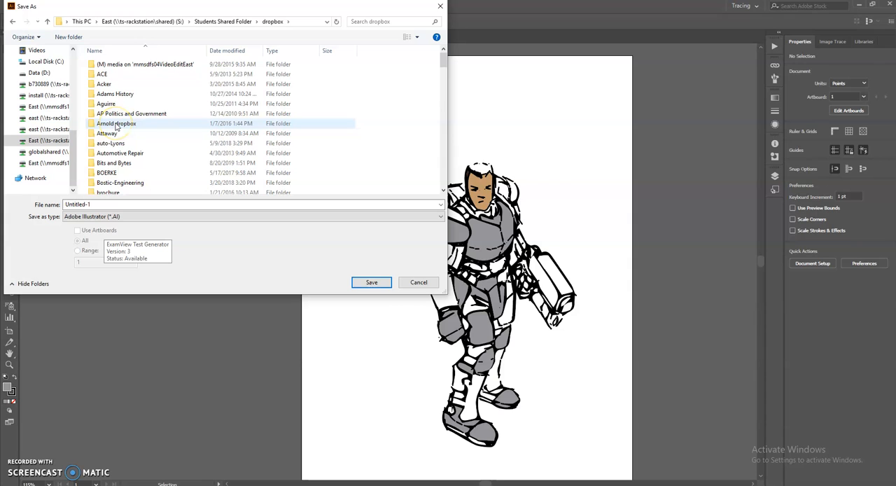
Set the save location to the own Illustrator Play folder under Graphic Design and Publishing, !Fall 2019 _SAVE your Graphic Design work HERE
scroll(117, 126, down, 10)
click(128, 82)
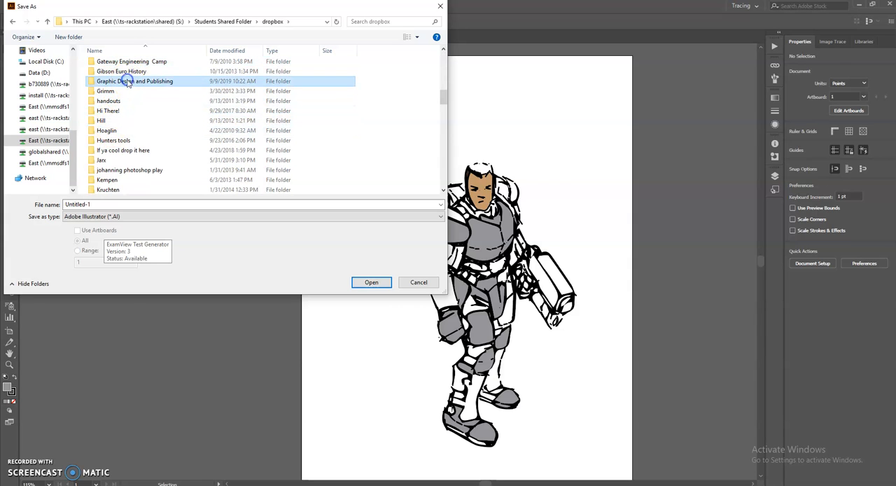
double_click(107, 82)
double_click(127, 65)
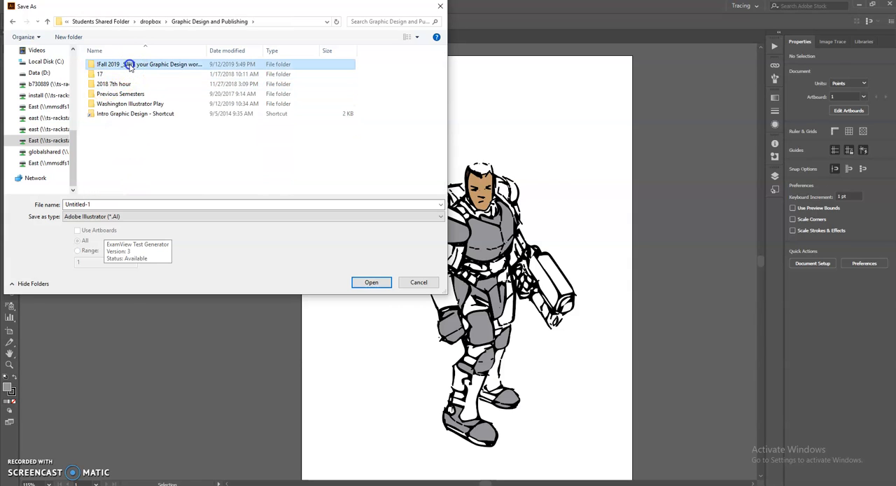
scroll(123, 116, down, 4)
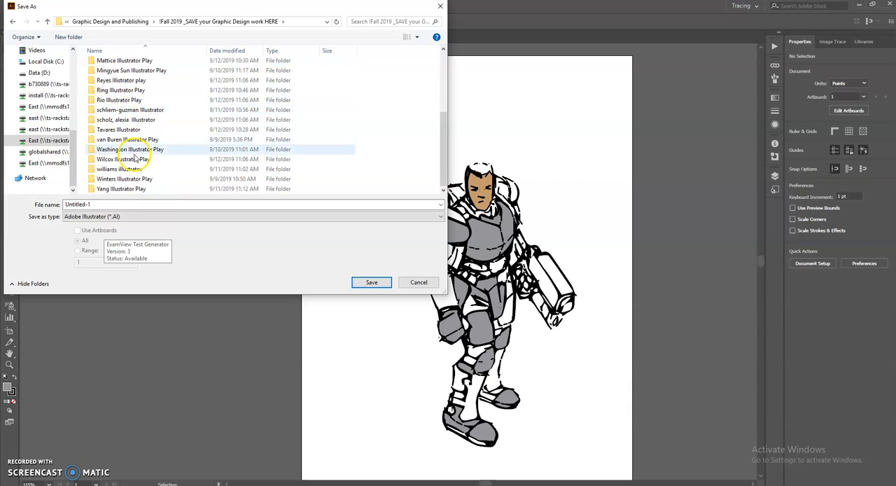
double_click(126, 140)
Name the file with the surname followed by "Soldier" and save it in Adobe Illustrator format with the default Illustrator CC options
click(100, 204)
text(v)
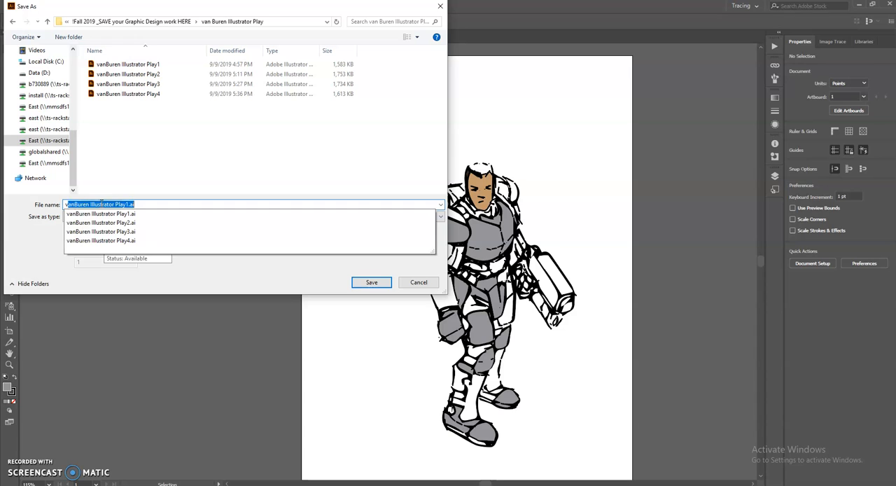
text(anBuren Soldi)
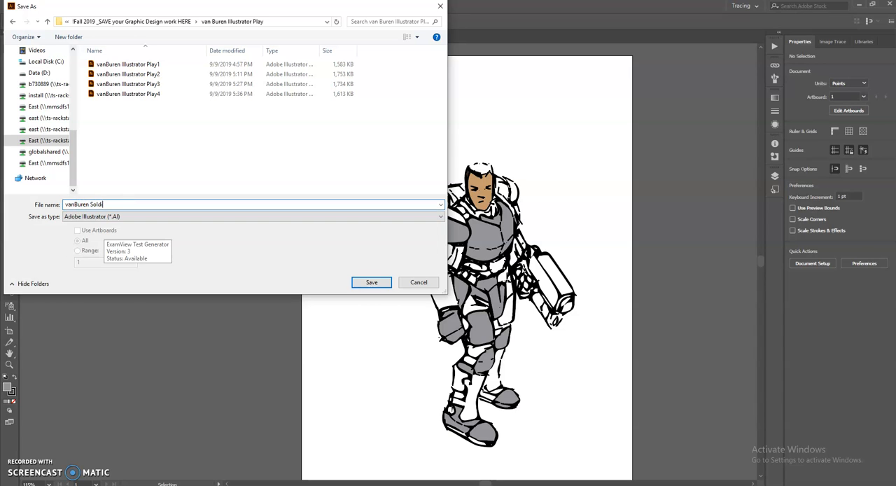
click(372, 281)
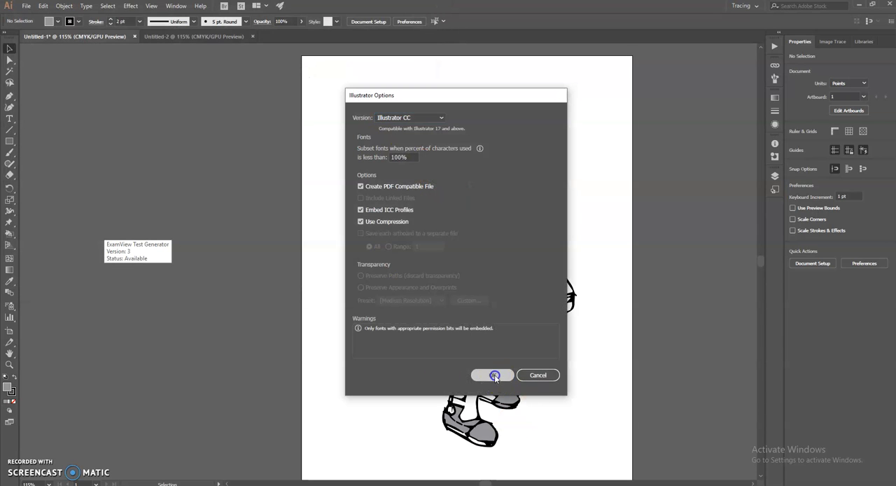
click(494, 376)
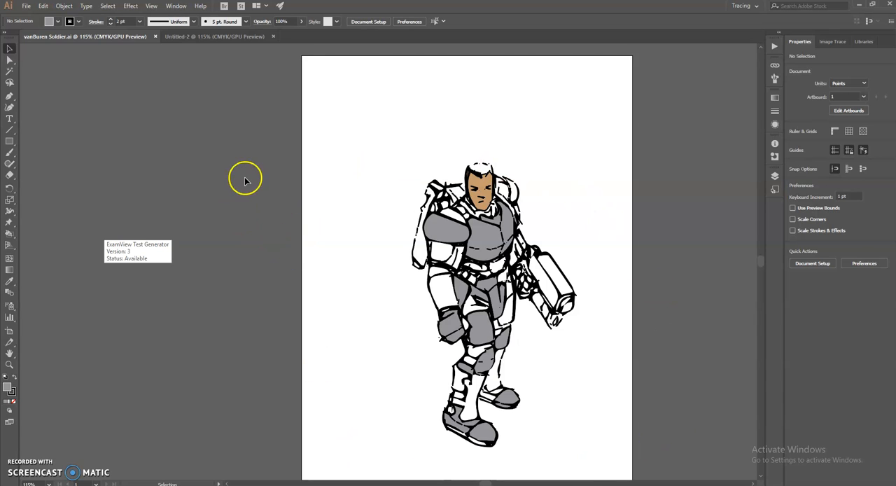
Place the "Illustrator abstract pencil" file from the Desktop near the upper left of the blank Untitled-2 artboard
click(186, 36)
click(25, 6)
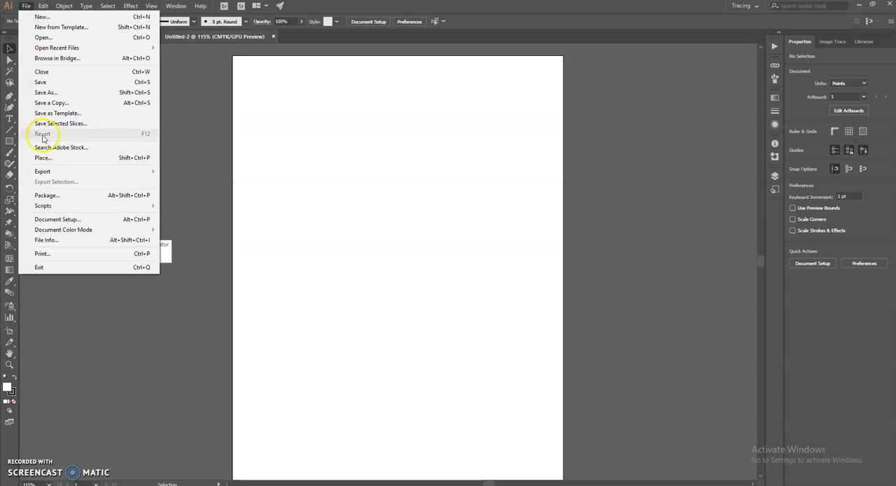
click(43, 157)
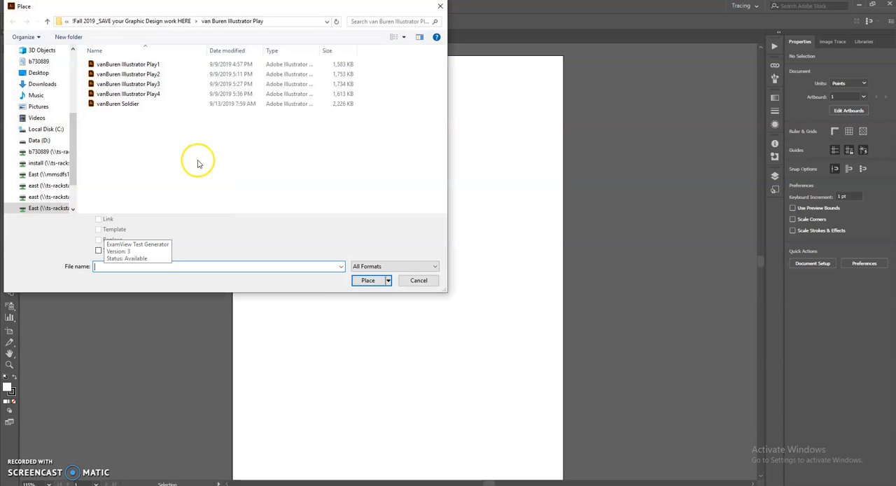
click(42, 72)
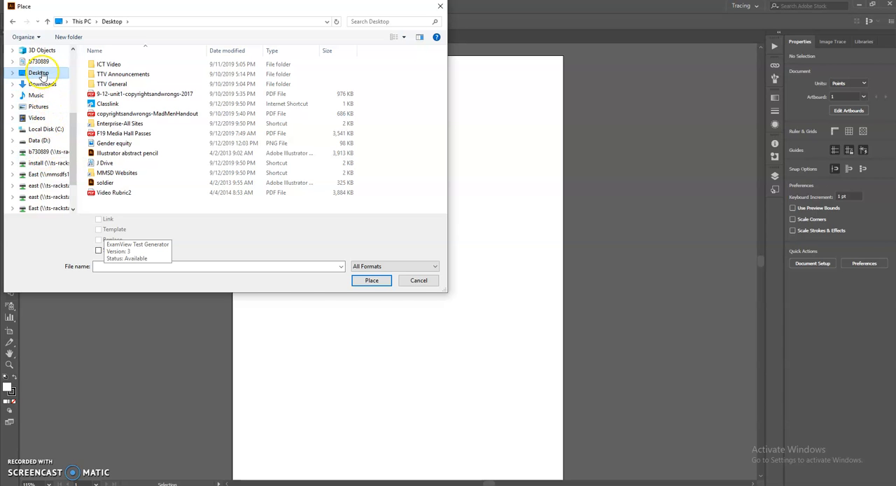
click(112, 154)
click(372, 281)
click(257, 82)
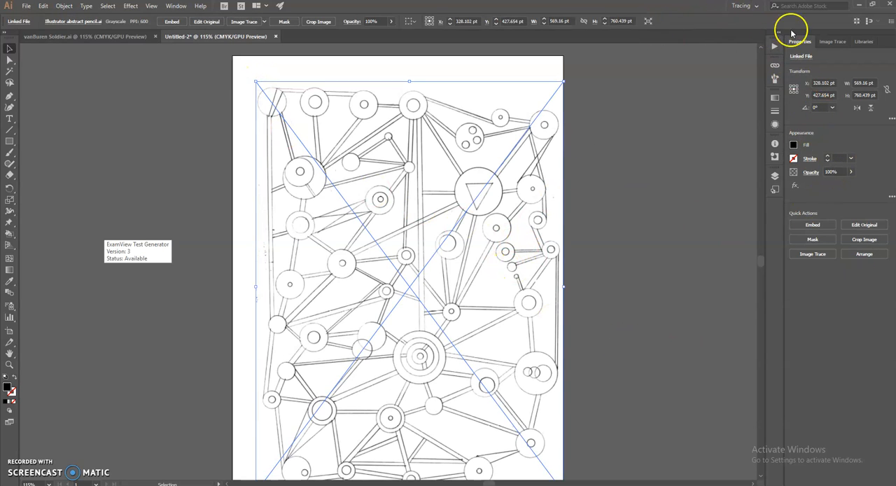
Show the Image Trace settings for the placed abstract pencil drawing
click(832, 41)
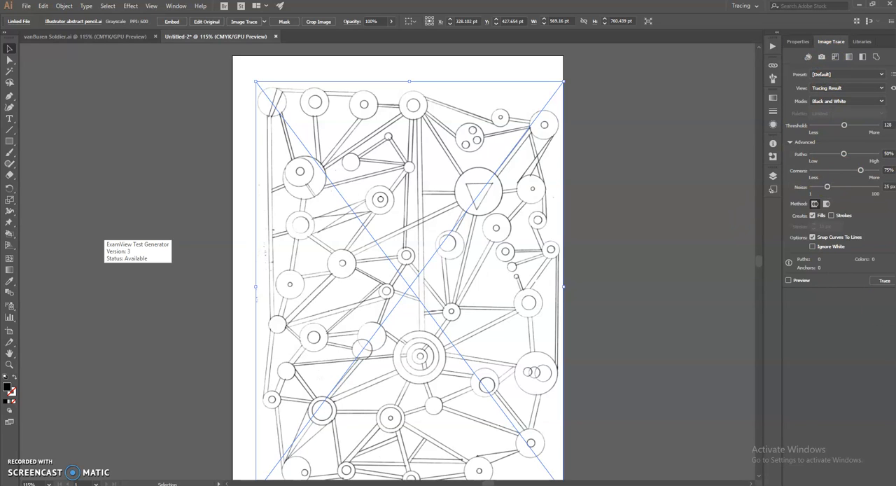